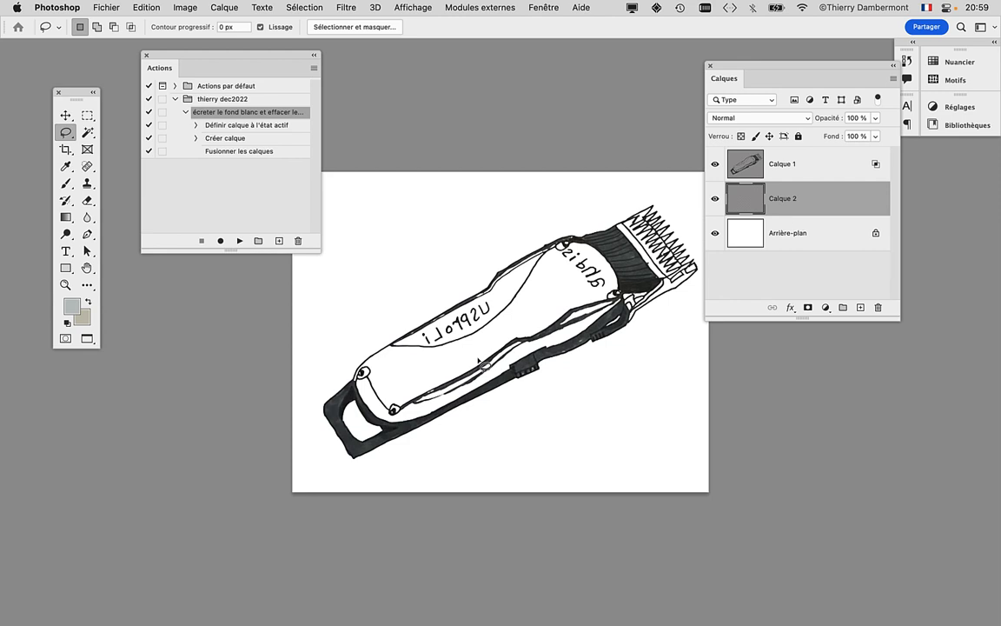
- Move the Actions and Layers panels clear of the clipper drawing and activate the Brush tool
scroll(478, 360, up, 1)
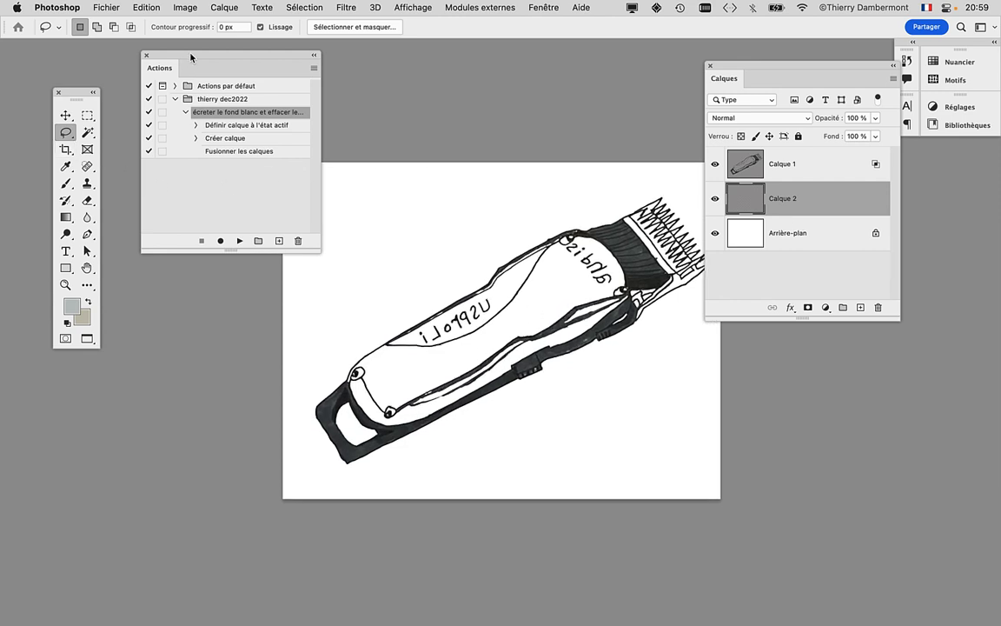
drag(191, 57, 141, 448)
drag(747, 63, 793, 76)
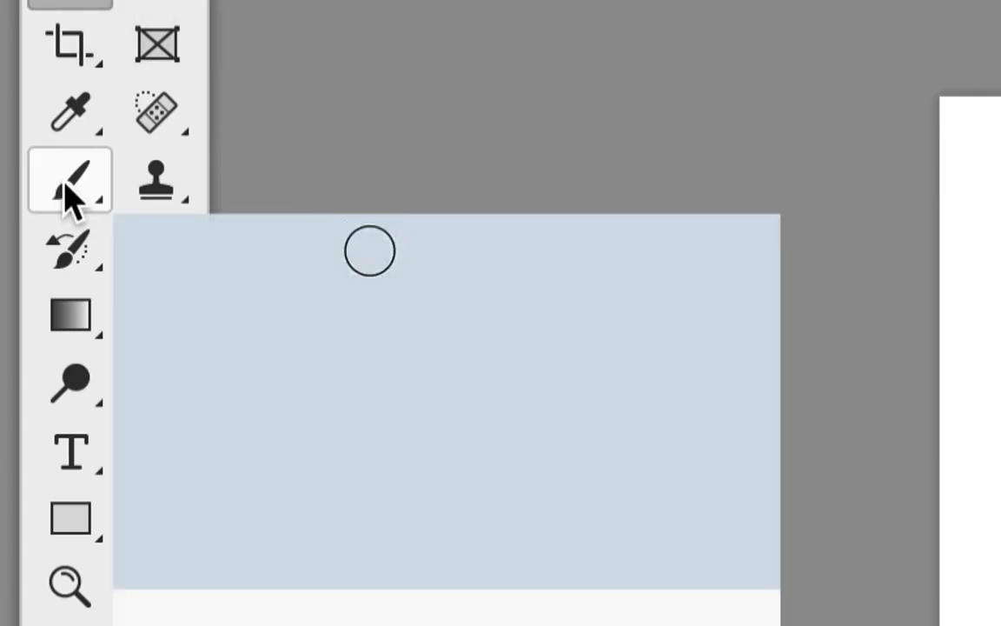
click(66, 185)
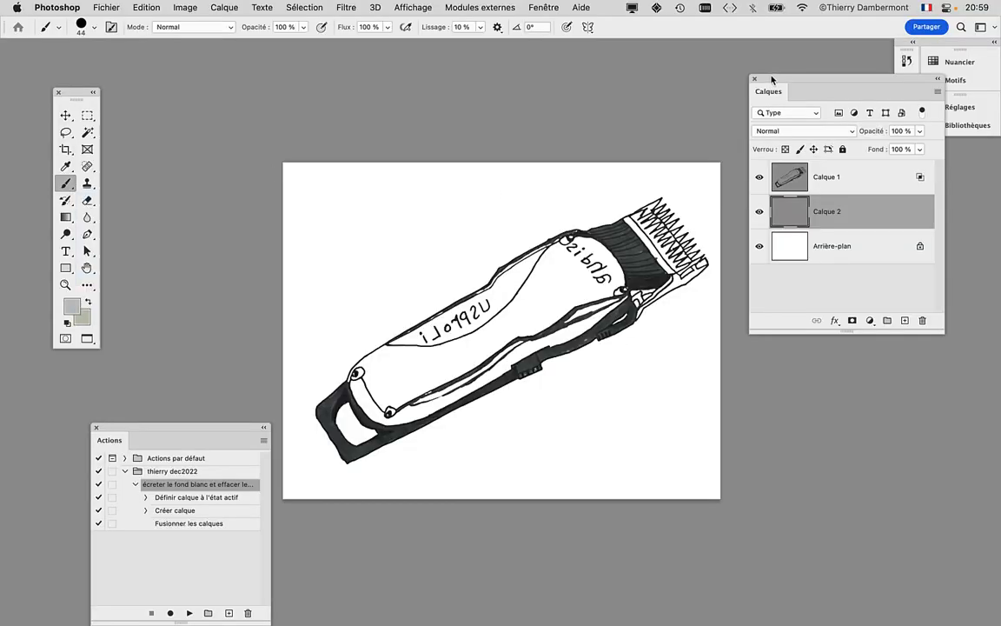
drag(773, 80, 819, 92)
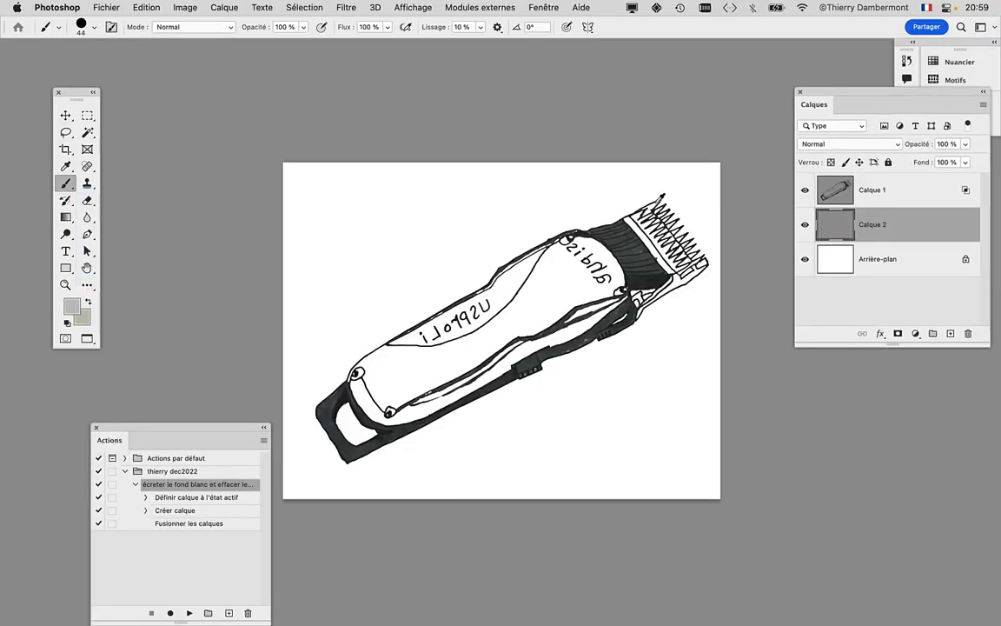
- Set the foreground colour to bright yellow, hex ede507
scroll(559, 321, up, 5)
scroll(473, 264, down, 3)
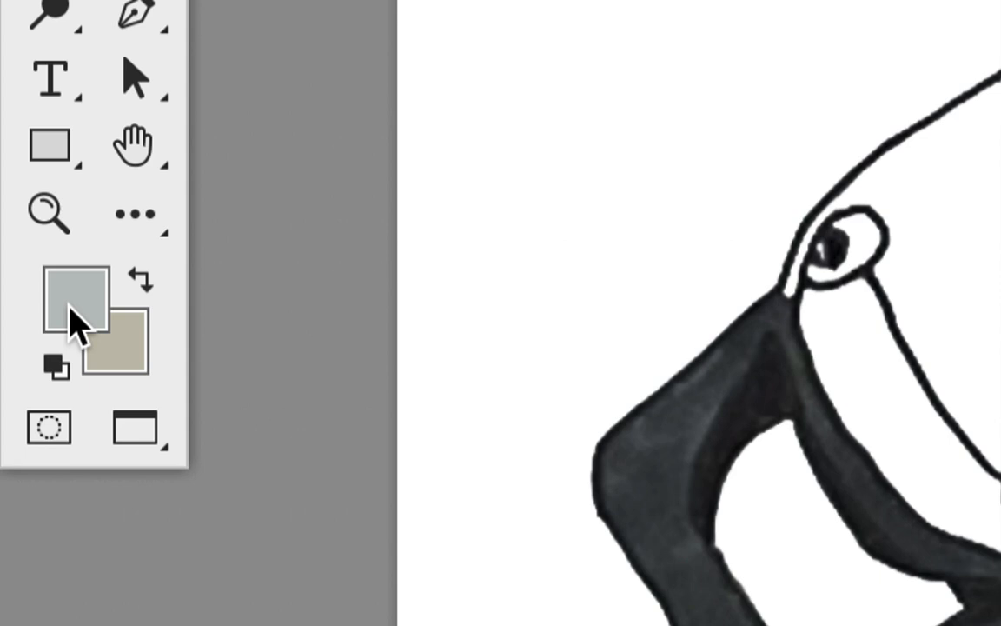
click(73, 304)
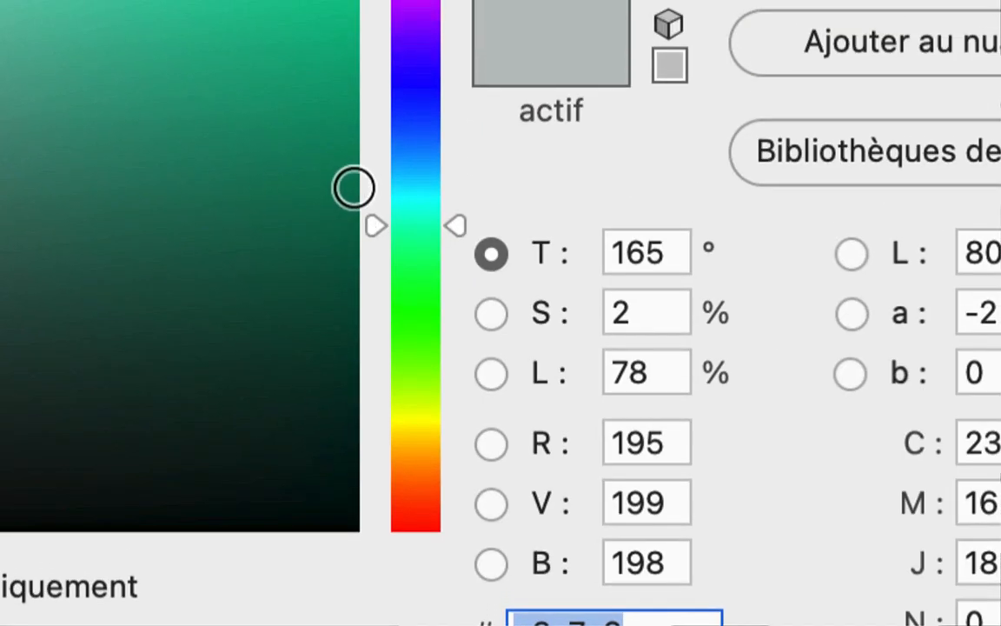
click(348, 166)
drag(357, 169, 337, 0)
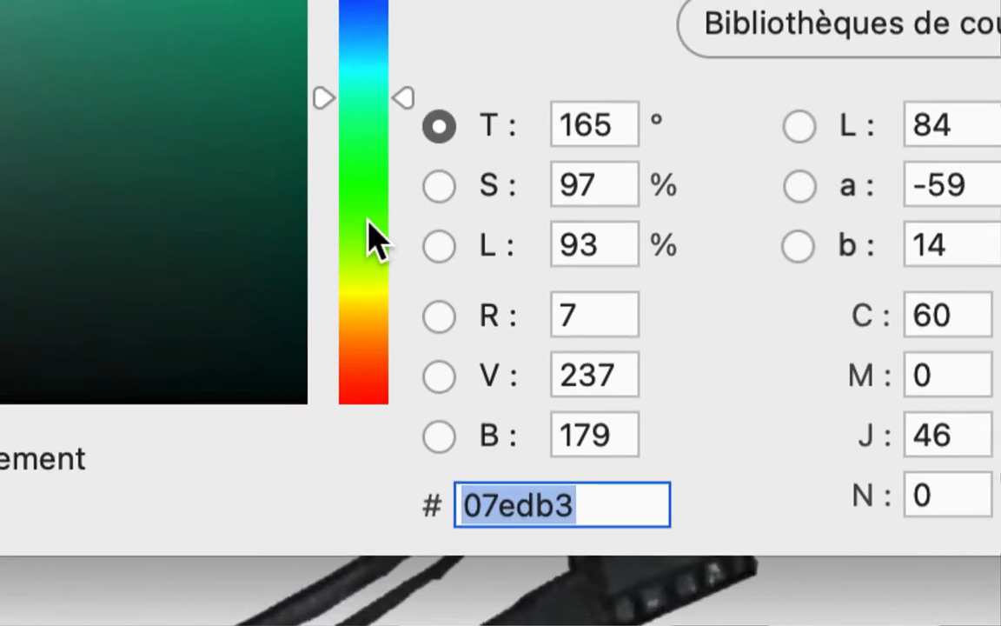
click(408, 383)
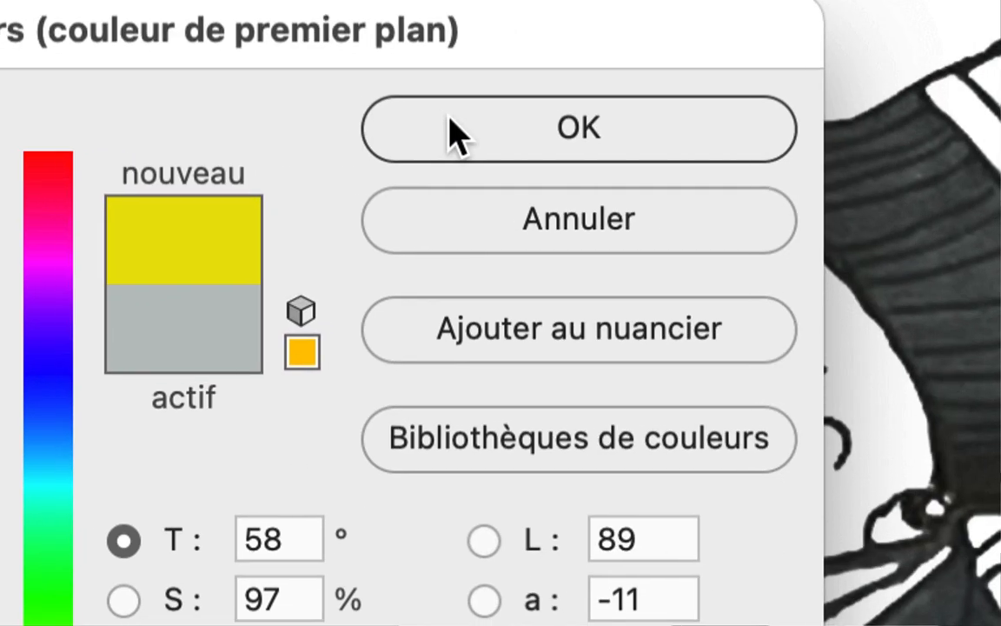
click(453, 132)
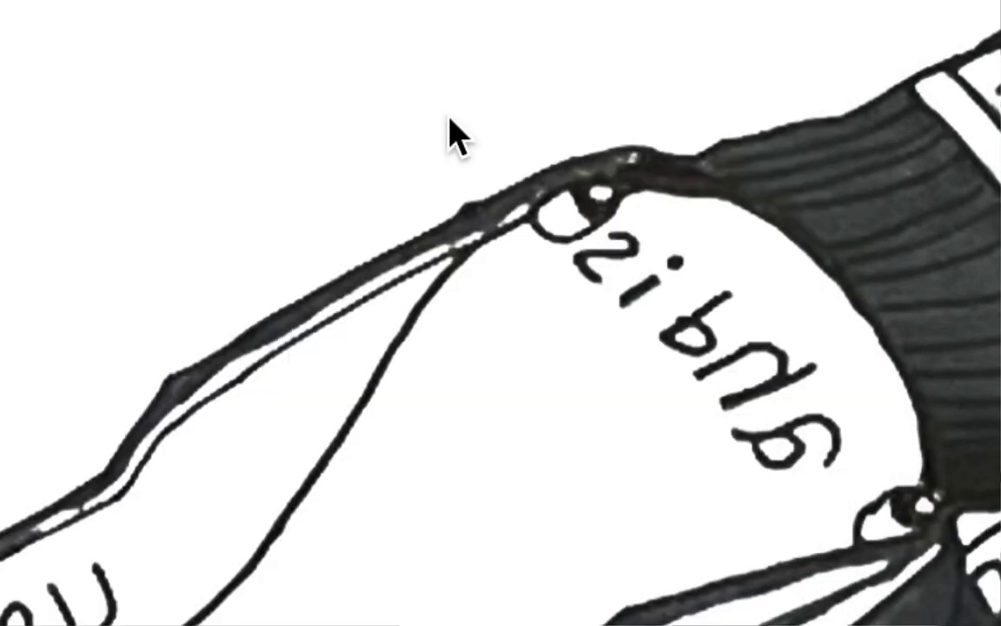
- Paint the clipper's main body yellow on Calque 2 with a hard round brush of about 88 px
mouse_move(446, 174)
mouse_down()
mouse_move(458, 231)
mouse_move(473, 230)
mouse_move(461, 145)
mouse_move(446, 239)
mouse_up()
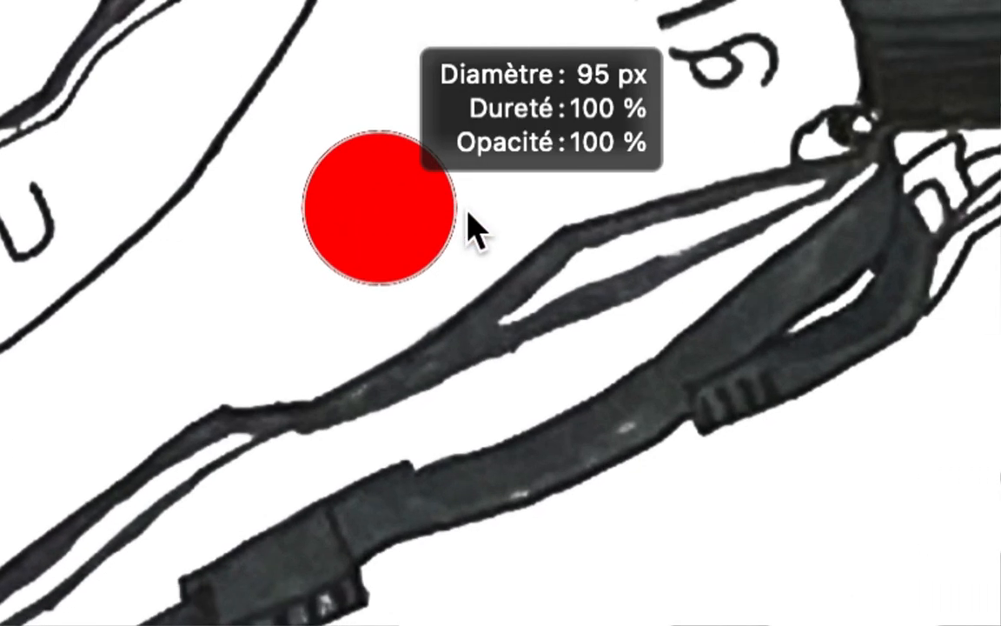
drag(456, 136, 455, 138)
drag(464, 196, 460, 196)
mouse_move(477, 132)
mouse_down()
mouse_move(429, 208)
mouse_move(313, 257)
mouse_up()
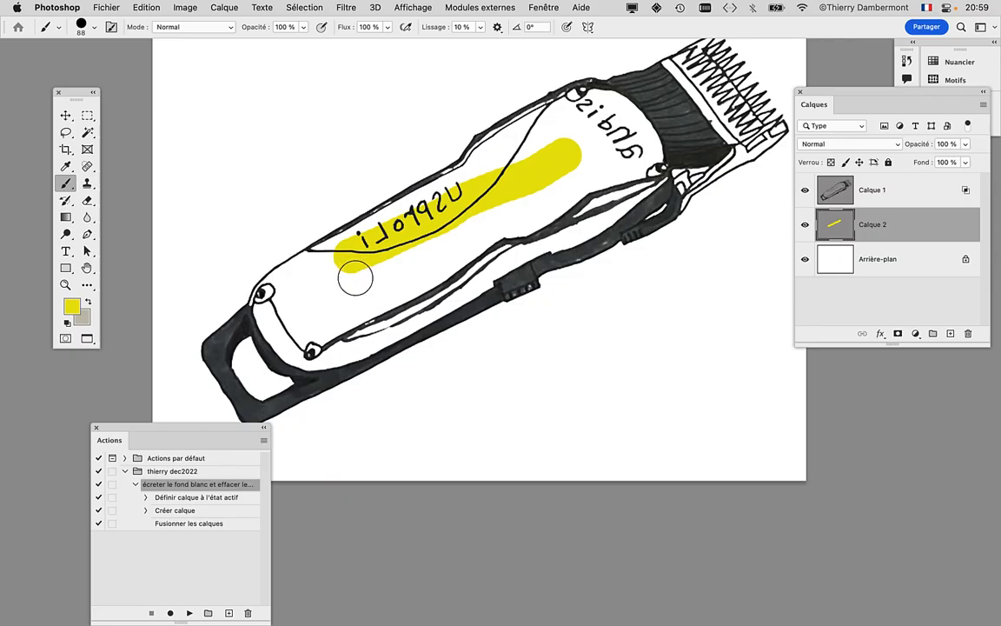
drag(361, 291, 384, 253)
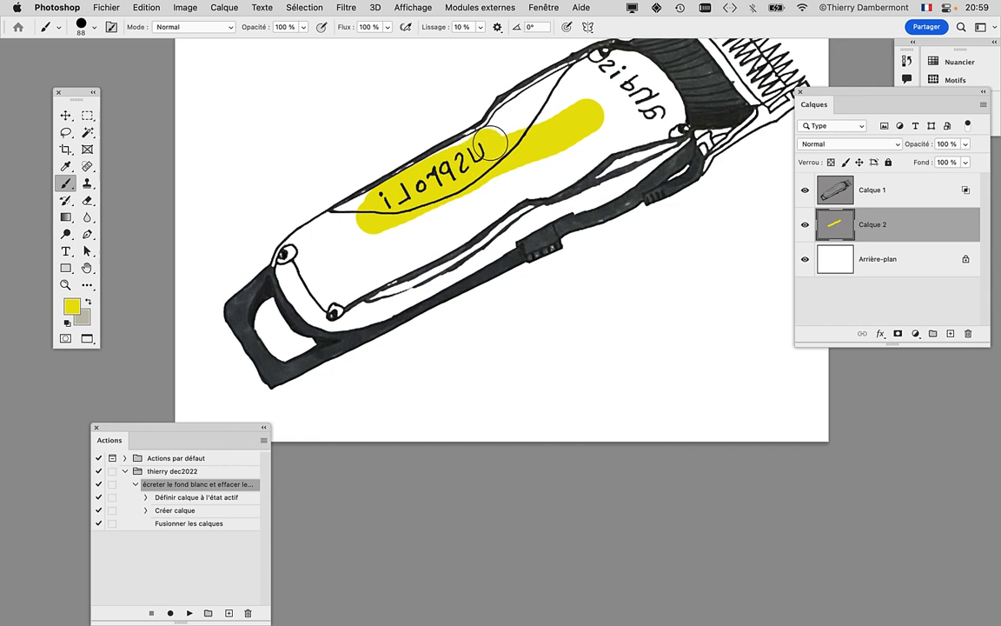
drag(459, 212, 342, 329)
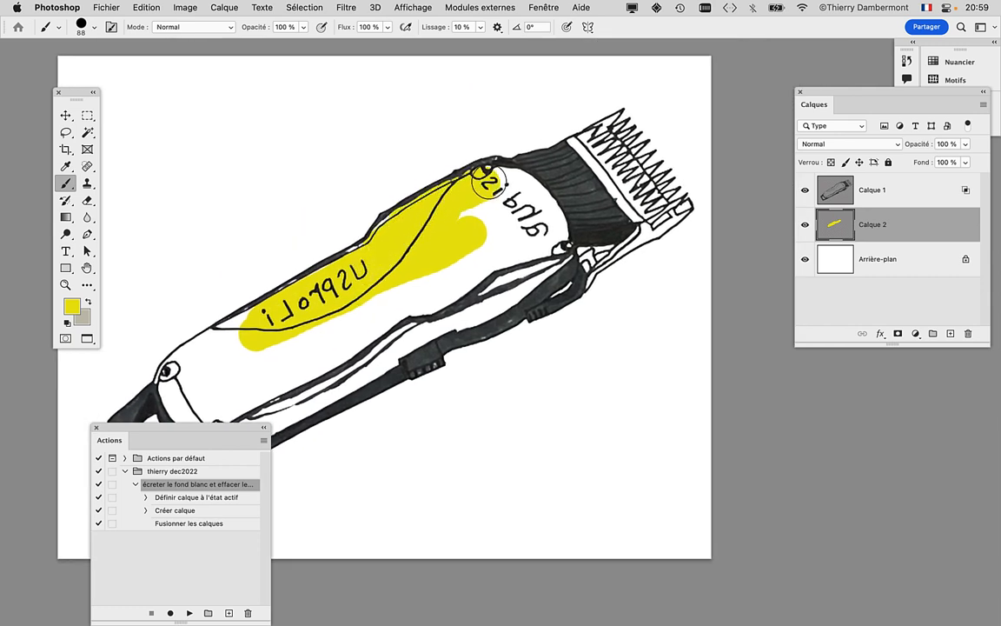
mouse_move(523, 248)
mouse_down()
mouse_move(345, 340)
mouse_move(449, 241)
mouse_move(521, 201)
mouse_move(535, 212)
mouse_move(480, 213)
mouse_up()
mouse_move(415, 263)
mouse_down()
mouse_move(483, 179)
mouse_move(399, 233)
mouse_move(460, 209)
mouse_up()
mouse_move(369, 271)
mouse_down()
mouse_move(294, 311)
mouse_move(292, 321)
mouse_move(271, 285)
mouse_move(305, 264)
mouse_move(378, 250)
mouse_move(290, 283)
mouse_move(328, 236)
mouse_move(286, 288)
mouse_up()
- Extend the yellow paint over the outline along the upper edge of the clipper body with a 57 px brush
scroll(270, 262, up, 2)
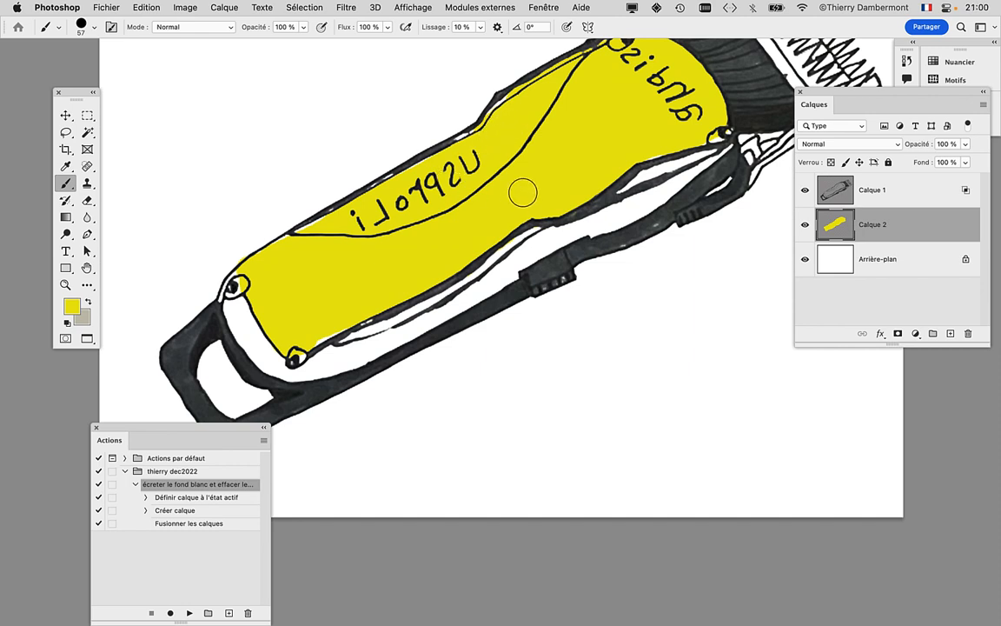
drag(536, 175, 512, 236)
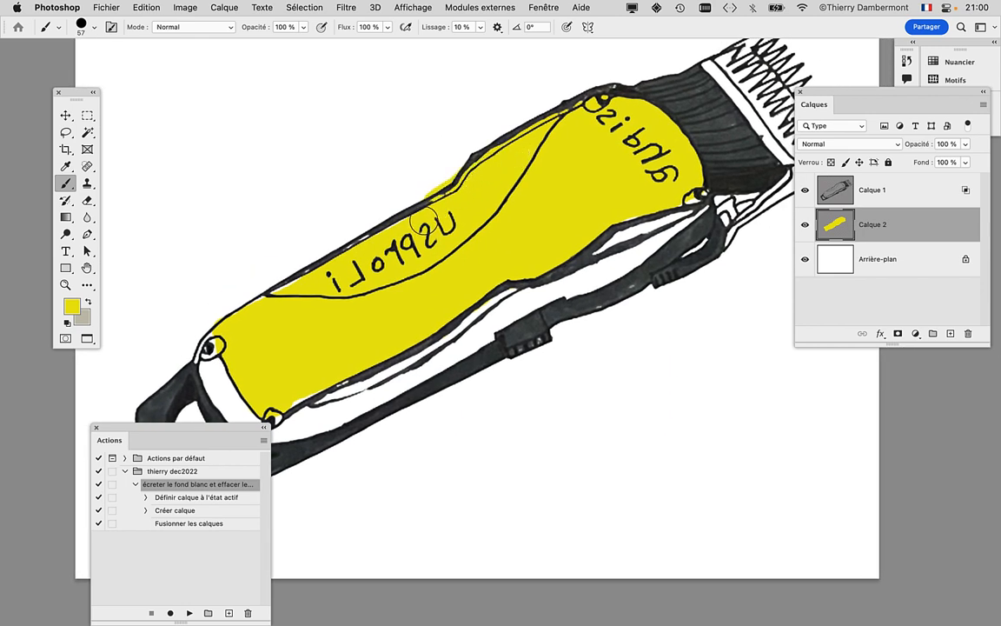
drag(365, 311, 408, 328)
mouse_move(291, 322)
mouse_down()
mouse_move(492, 169)
mouse_move(553, 146)
mouse_up()
mouse_move(325, 304)
mouse_down()
mouse_move(246, 330)
mouse_move(396, 261)
mouse_up()
- Erase yellow paint along the upper and lower edges of the clipper body with an eraser of about 183 px
click(87, 200)
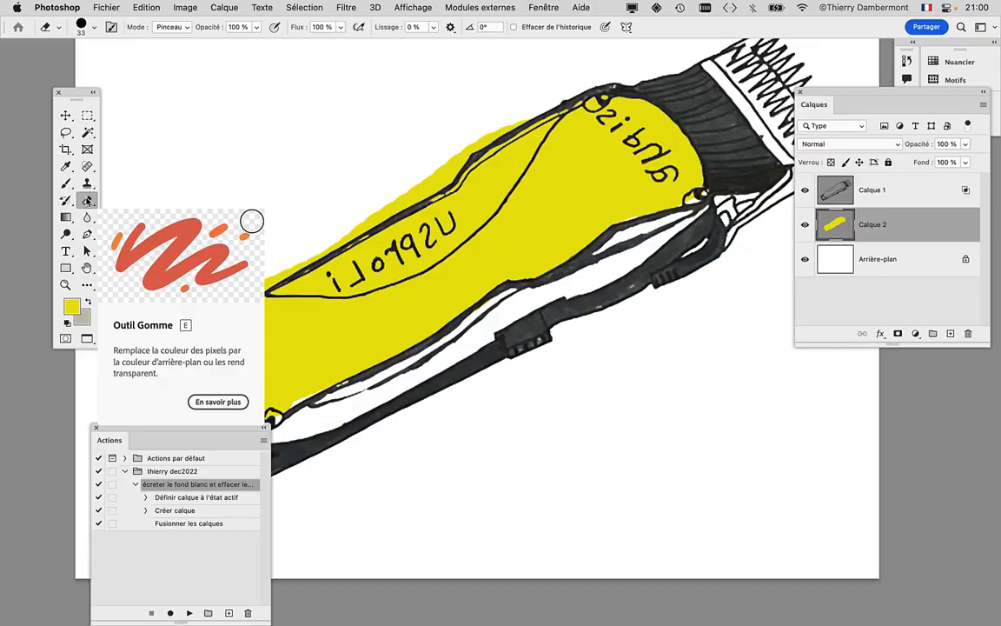
drag(373, 235, 437, 229)
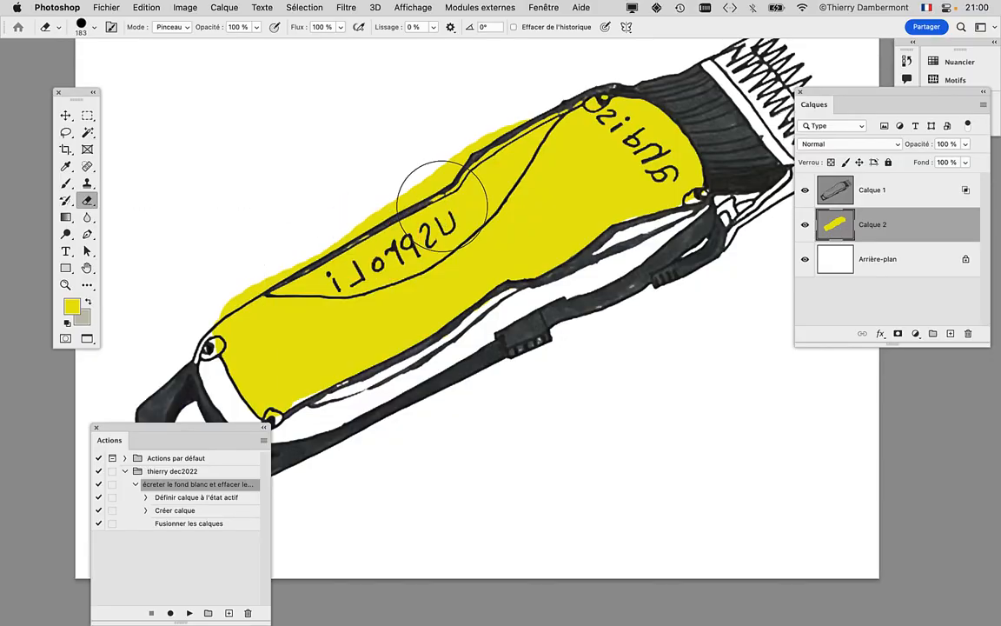
mouse_move(213, 281)
mouse_down()
mouse_move(332, 225)
mouse_move(443, 141)
mouse_move(445, 121)
mouse_move(565, 69)
mouse_up()
mouse_move(281, 388)
mouse_down()
mouse_move(335, 424)
mouse_move(550, 324)
mouse_up()
mouse_move(597, 294)
mouse_down()
mouse_move(649, 244)
mouse_move(694, 239)
mouse_up()
drag(560, 371, 604, 301)
- Switch back to the Brush tool, bring the Layers panel closer to the drawing and add a new layer above Calque 2
scroll(601, 302, down, 2)
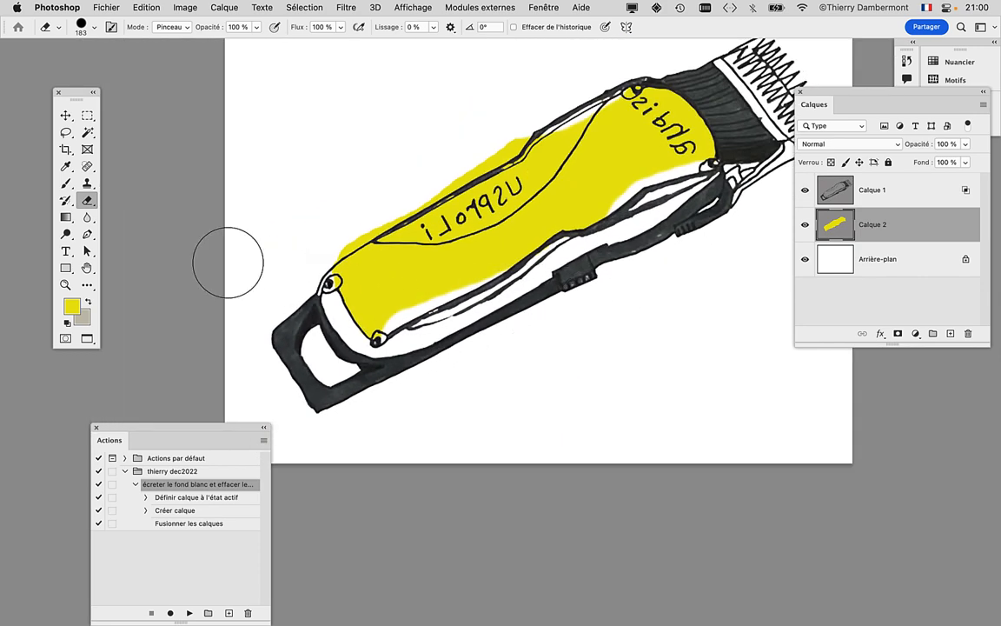
click(63, 183)
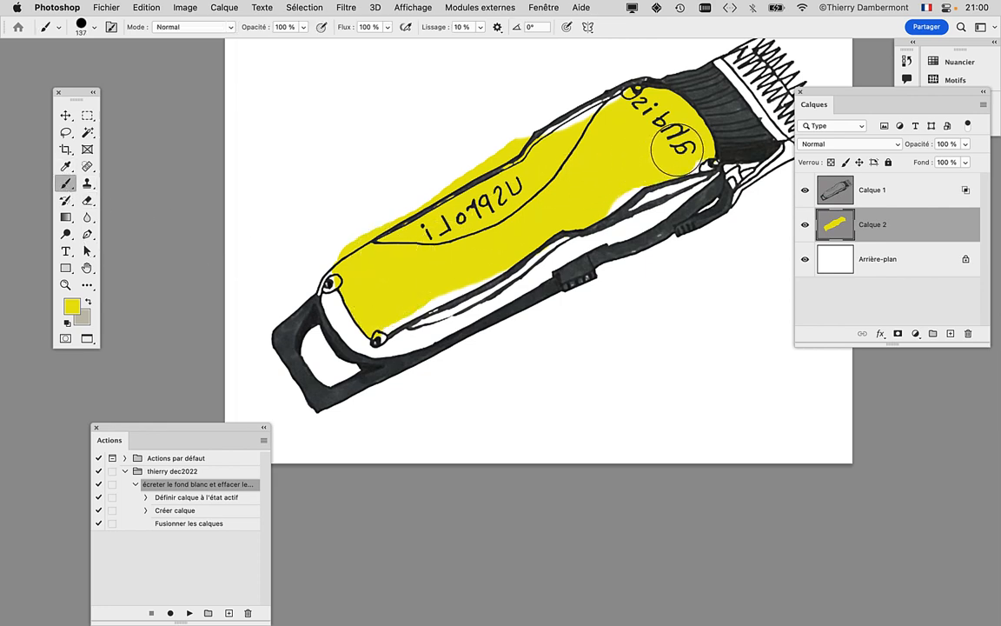
drag(411, 322, 351, 317)
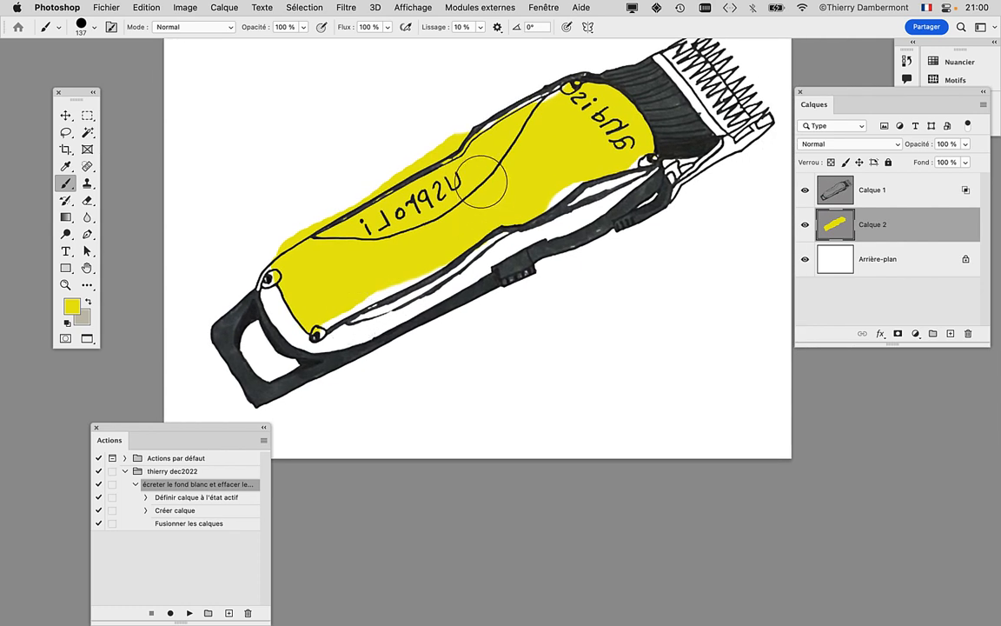
scroll(481, 178, up, 2)
mouse_move(326, 331)
mouse_down()
mouse_move(285, 294)
mouse_move(330, 302)
mouse_up()
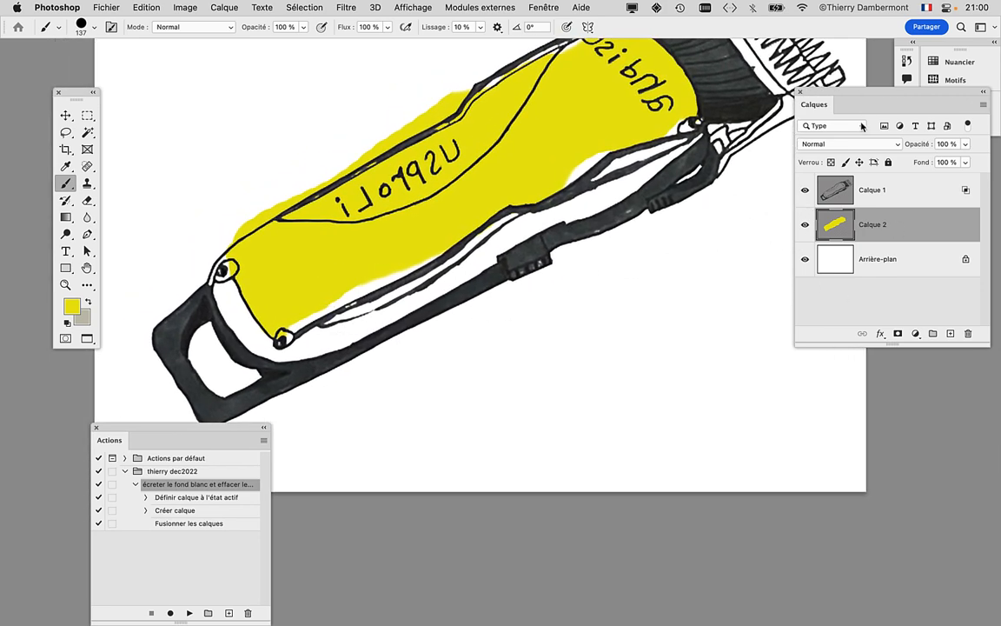
drag(837, 94, 731, 226)
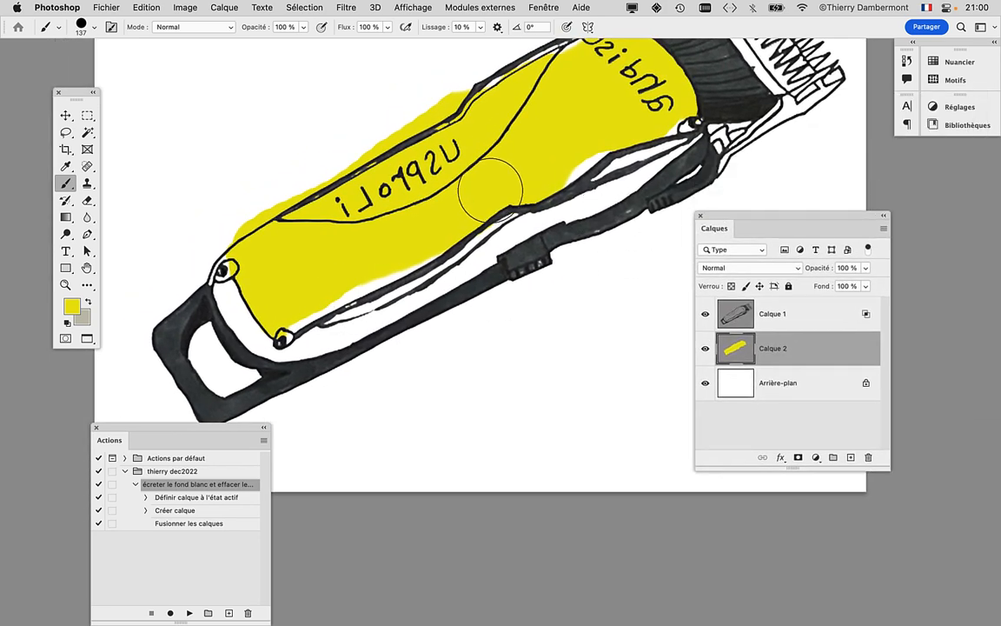
drag(482, 241, 489, 283)
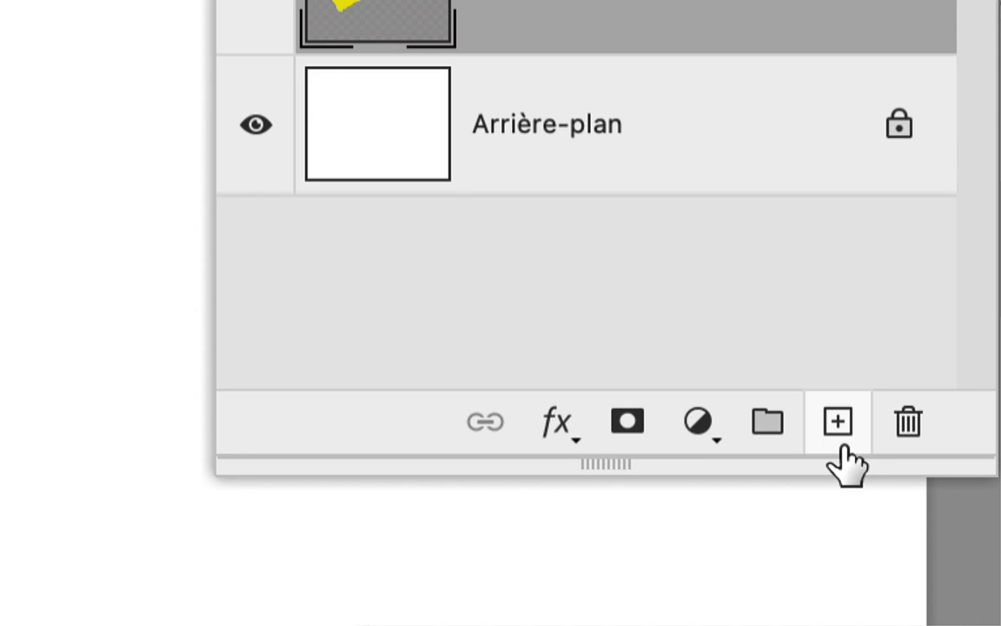
click(850, 457)
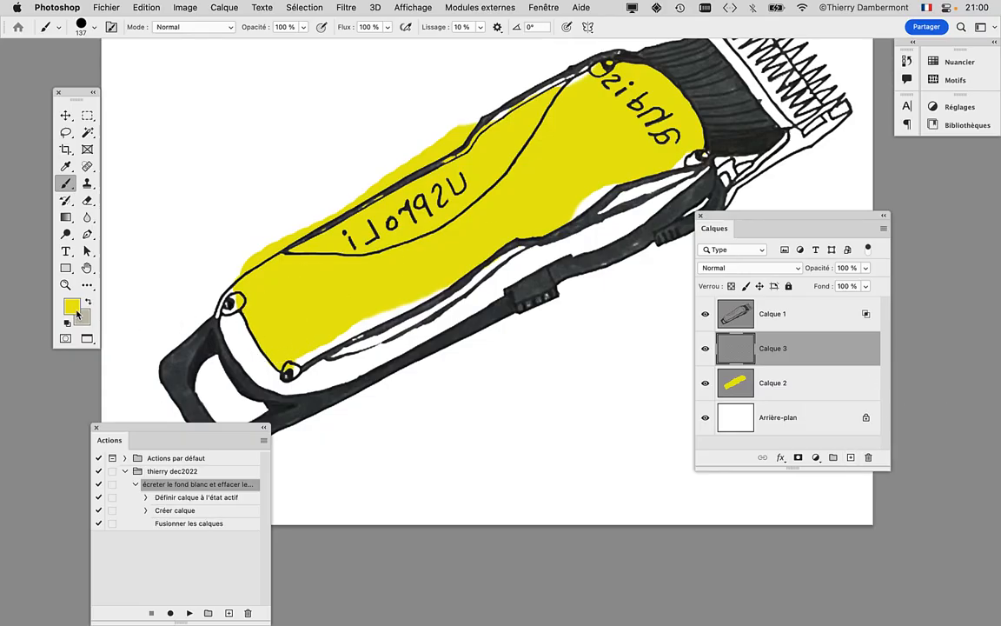
- Set the foreground colour to dark purple, hex 820f83
click(73, 306)
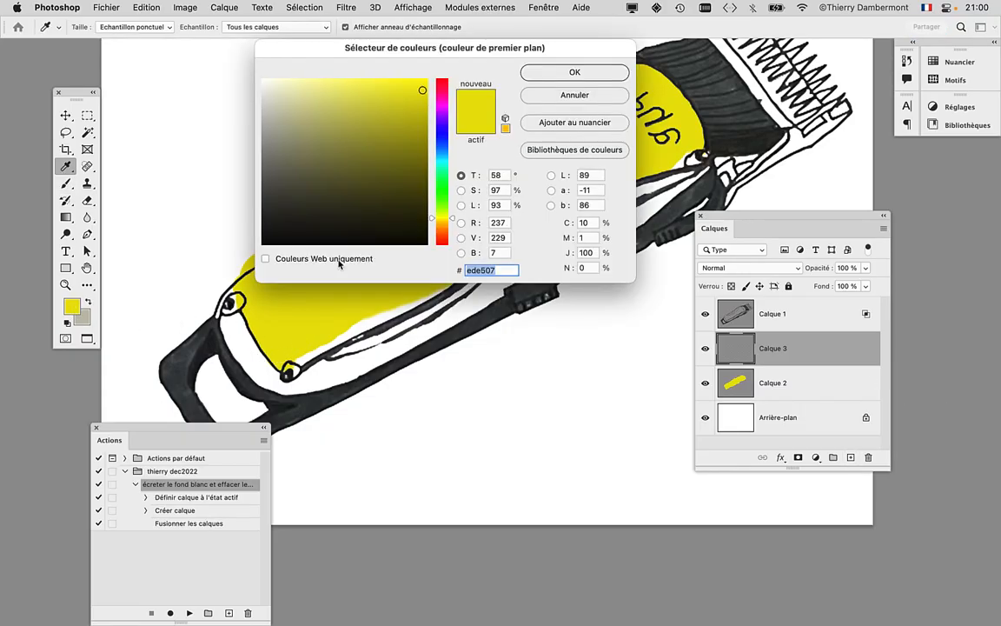
click(409, 159)
click(442, 106)
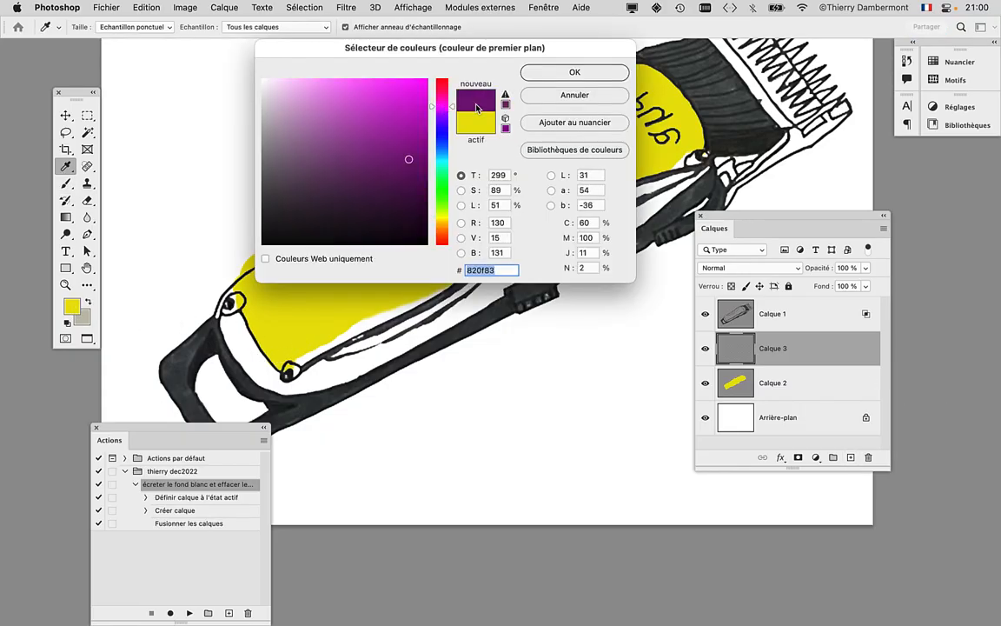
click(574, 72)
- Try painting the clipper's lower side band purple with a 108 px brush
key(b)
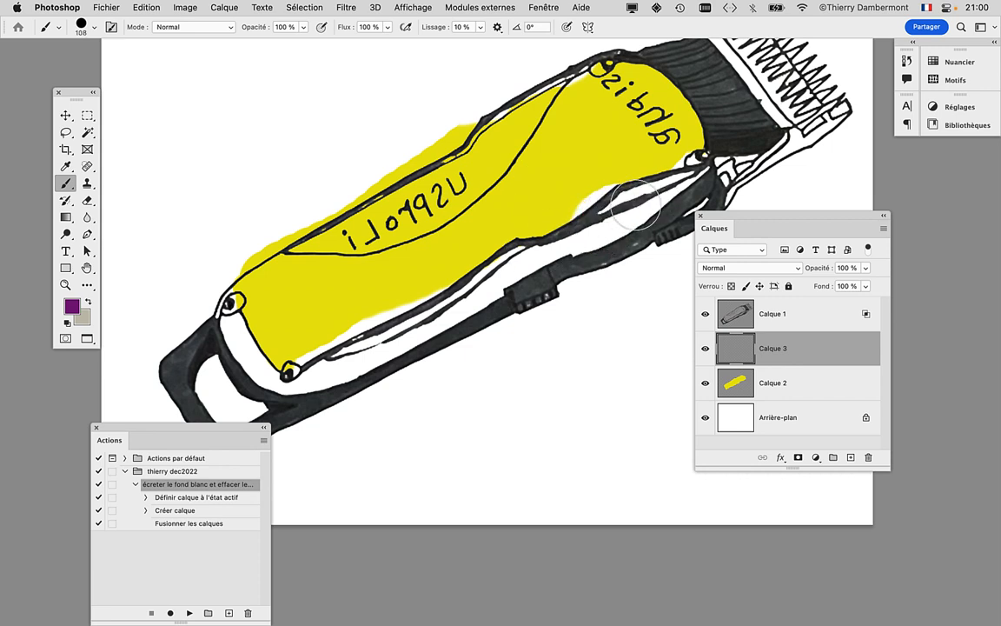
mouse_move(673, 170)
mouse_down()
mouse_move(613, 202)
mouse_move(391, 345)
mouse_move(372, 343)
mouse_move(389, 315)
mouse_move(339, 361)
mouse_move(309, 369)
mouse_move(274, 359)
mouse_move(252, 335)
mouse_up()
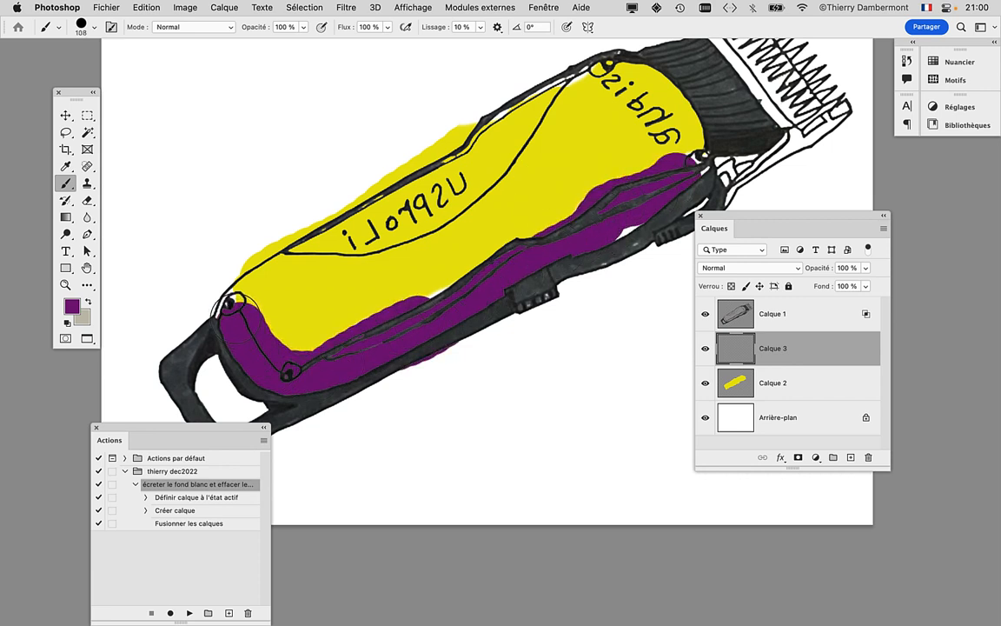
key(super+z)
- Test purple brush strokes on the blank area below the clipper to examine their edges, undoing each one
drag(753, 218, 862, 223)
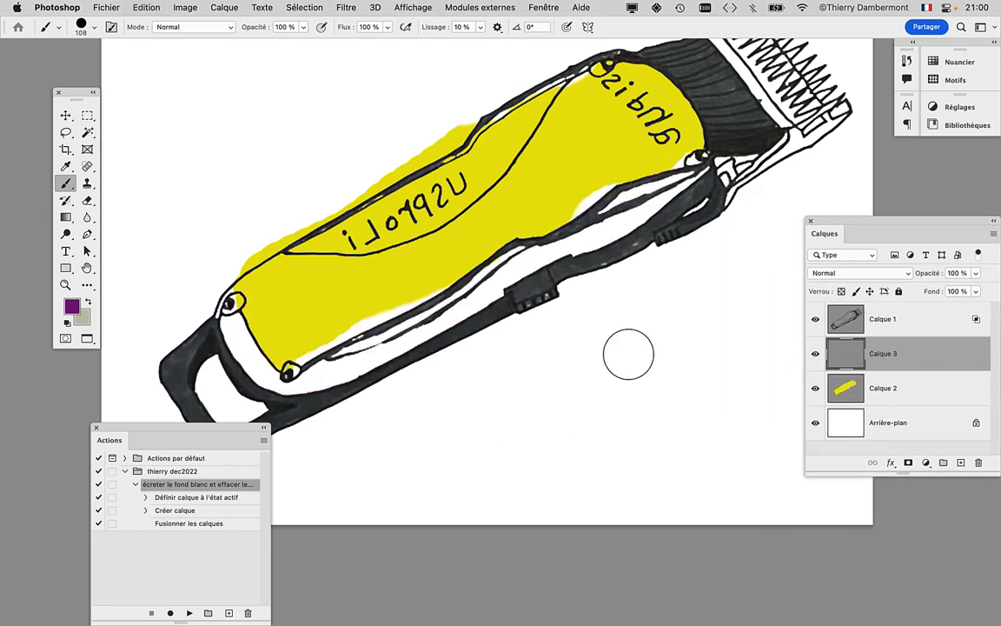
scroll(612, 351, up, 5)
click(708, 260)
mouse_move(708, 261)
mouse_down()
mouse_move(484, 343)
mouse_move(461, 370)
mouse_move(473, 435)
mouse_up()
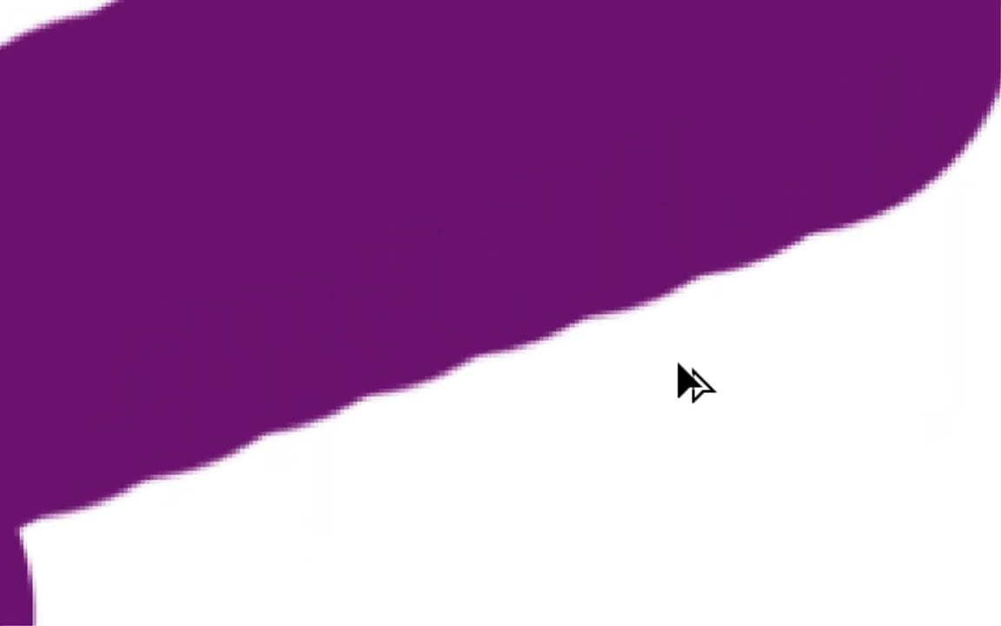
key(super+z)
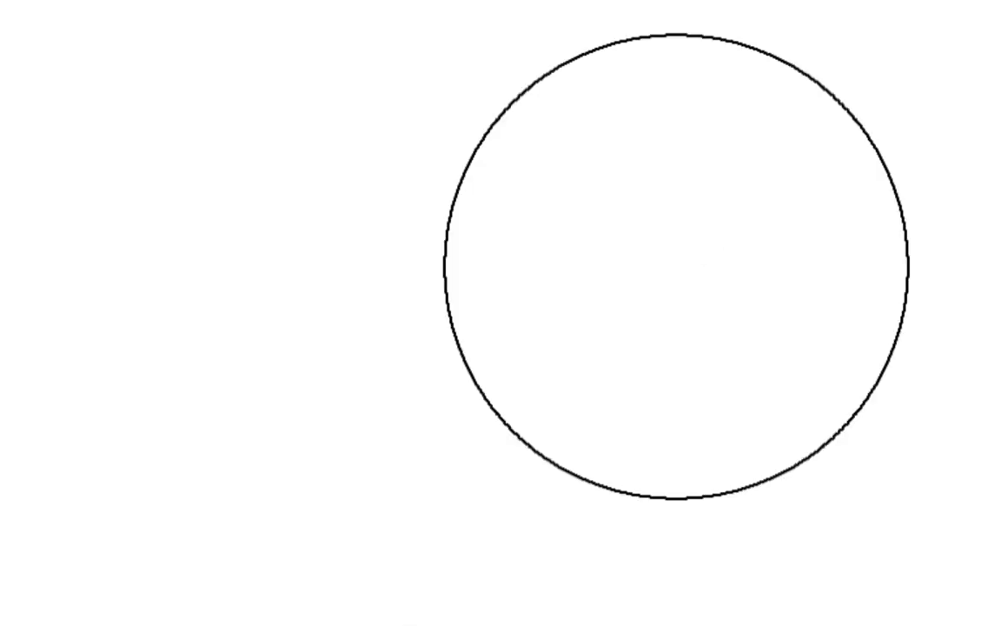
click(652, 268)
drag(652, 267, 388, 336)
mouse_move(597, 282)
mouse_down()
mouse_move(520, 301)
mouse_move(512, 315)
mouse_up()
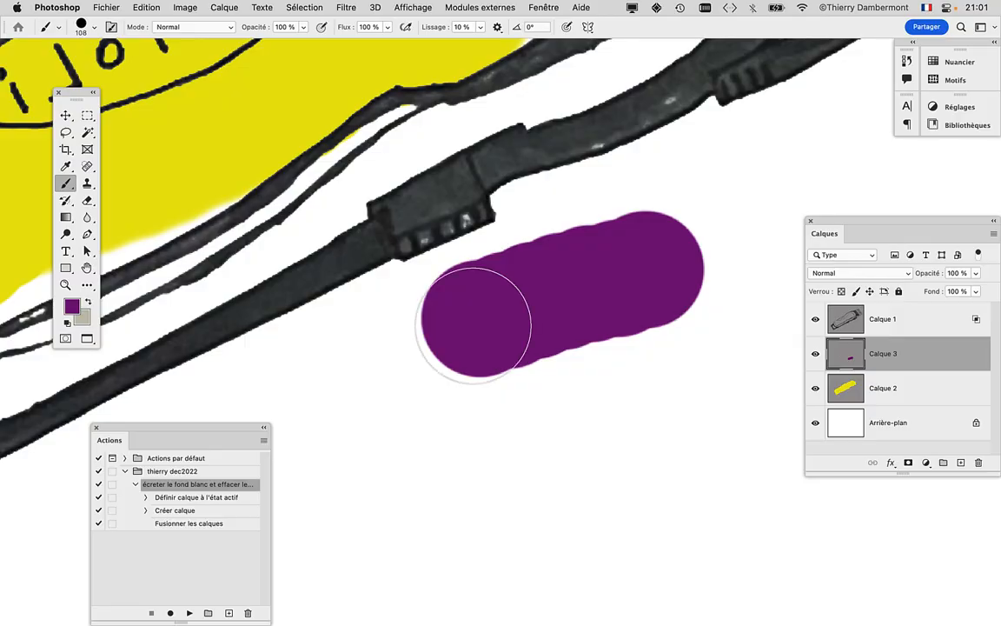
key(super+z)
- Open the brush settings and separate them from the Brushes panel as their own floating panel
click(548, 7)
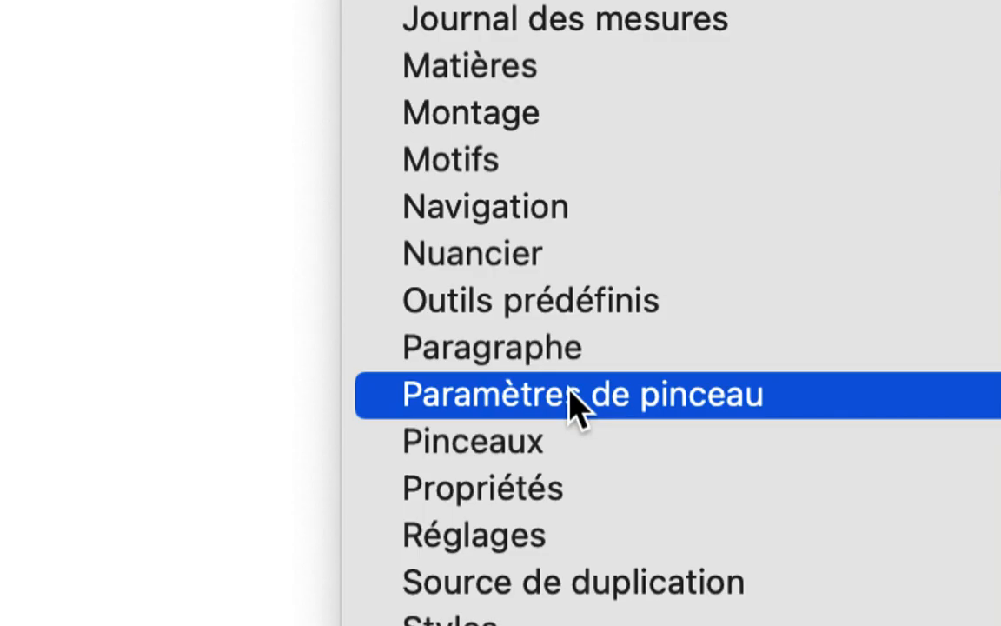
click(576, 396)
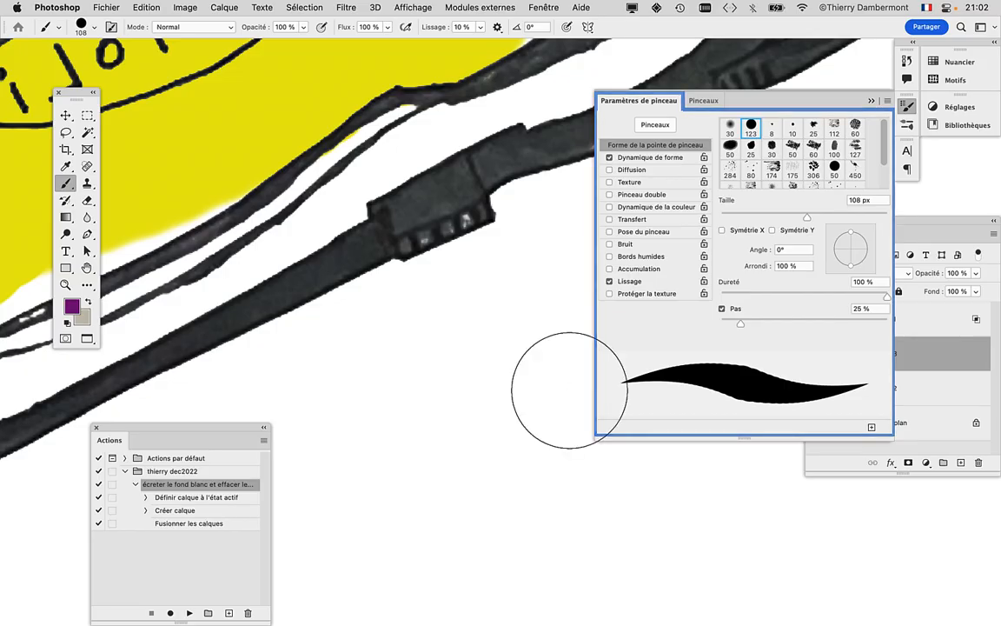
drag(641, 114, 347, 95)
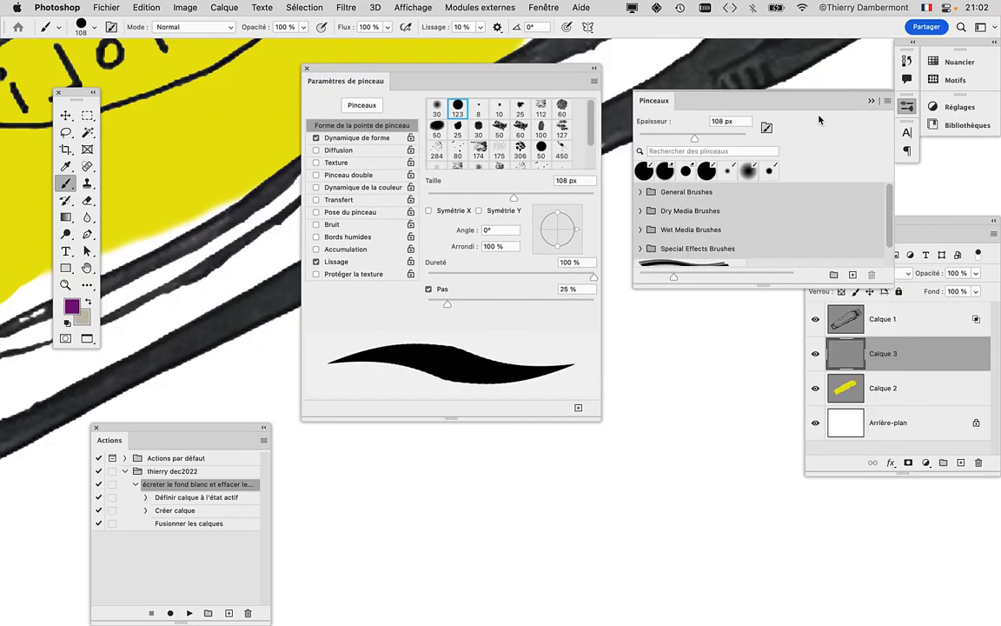
- Put the Brushes panel away and set the brush tip's spacing to 8 %, after trying 108 %
click(869, 102)
drag(479, 72, 323, 25)
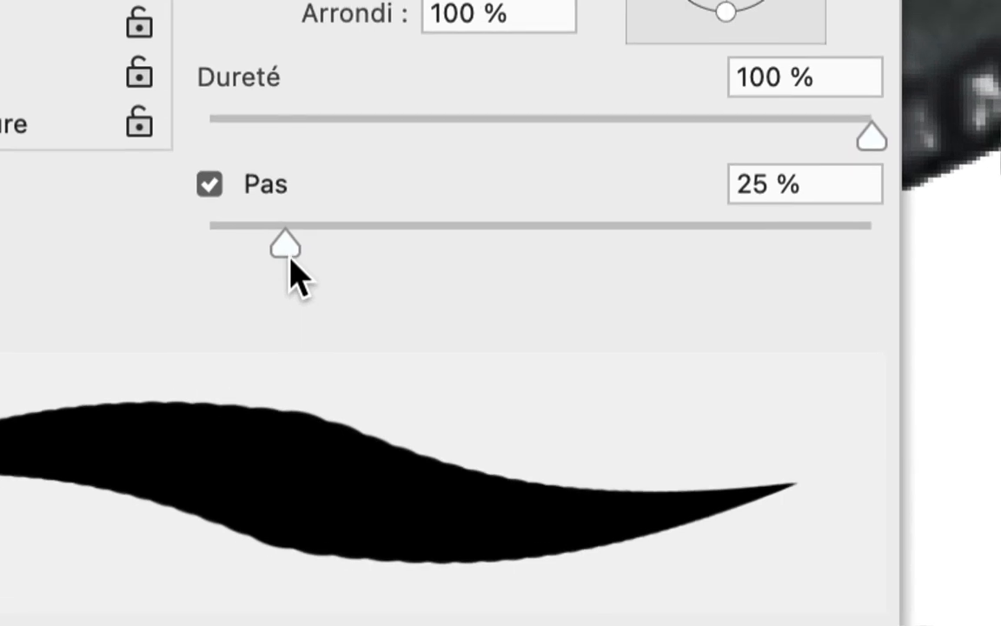
drag(131, 65, 142, 65)
mouse_move(293, 257)
mouse_down()
mouse_move(338, 258)
mouse_move(225, 262)
mouse_move(472, 252)
mouse_move(398, 253)
mouse_move(442, 254)
mouse_up()
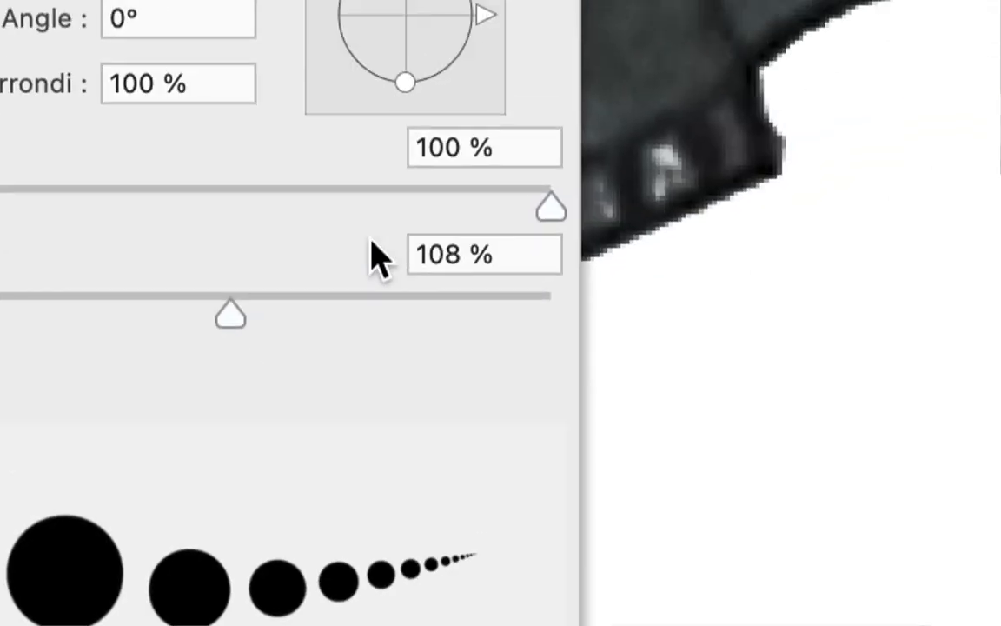
drag(229, 313, 18, 311)
drag(300, 254, 277, 254)
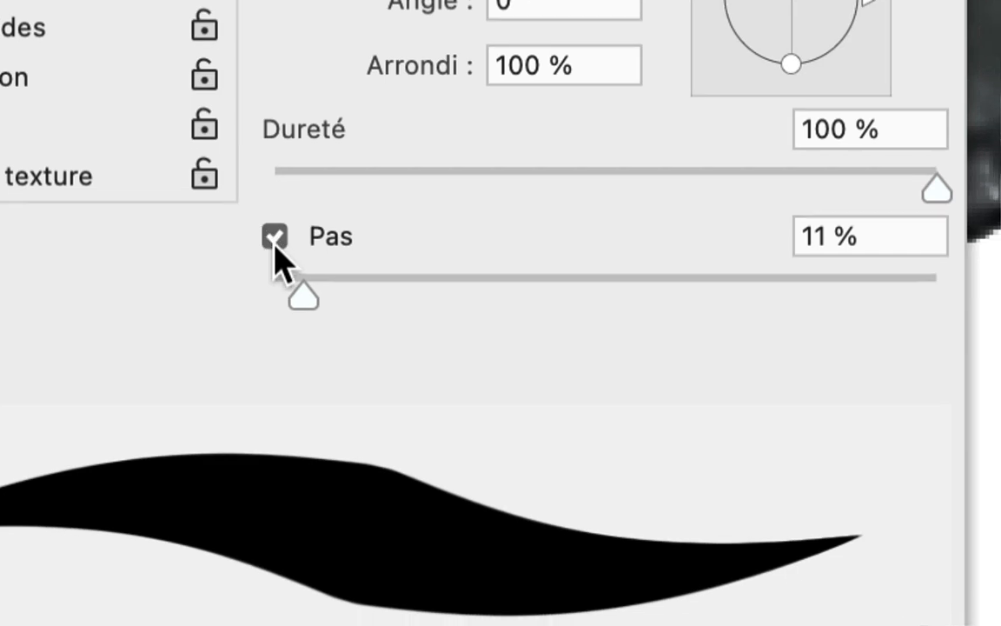
mouse_move(300, 294)
mouse_down()
mouse_move(286, 296)
mouse_move(296, 295)
mouse_move(292, 287)
mouse_up()
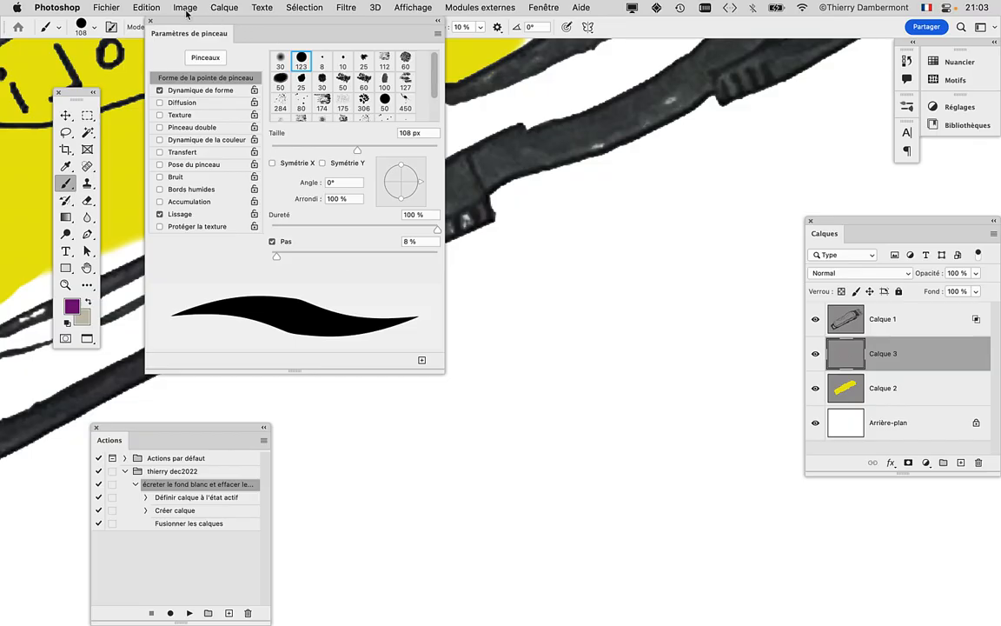
click(149, 23)
- Test the smoother purple brush with one curved stroke on the blank area below the clipper and undo it
mouse_move(650, 265)
mouse_down()
mouse_move(472, 320)
mouse_move(398, 367)
mouse_move(358, 452)
mouse_up()
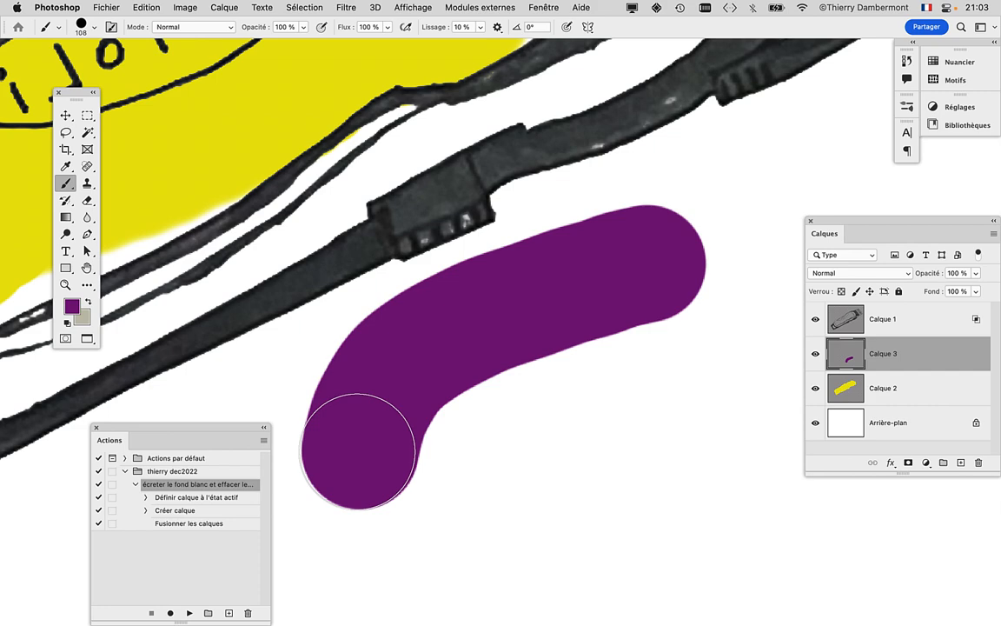
key(super+z)
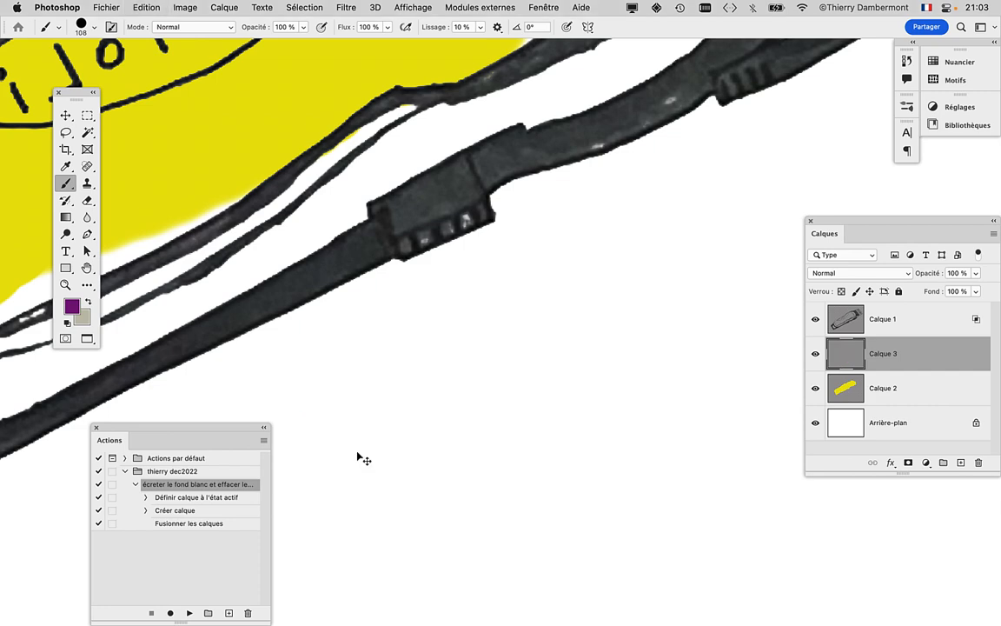
- Paint the clipper's lower side band and rear end purple on Calque 3 with the 108 px brush
scroll(467, 368, up, 5)
scroll(472, 371, down, 3)
drag(279, 358, 469, 329)
mouse_move(295, 295)
mouse_down()
mouse_move(276, 296)
mouse_move(348, 352)
mouse_move(482, 274)
mouse_move(640, 233)
mouse_move(473, 334)
mouse_move(666, 230)
mouse_move(679, 205)
mouse_up()
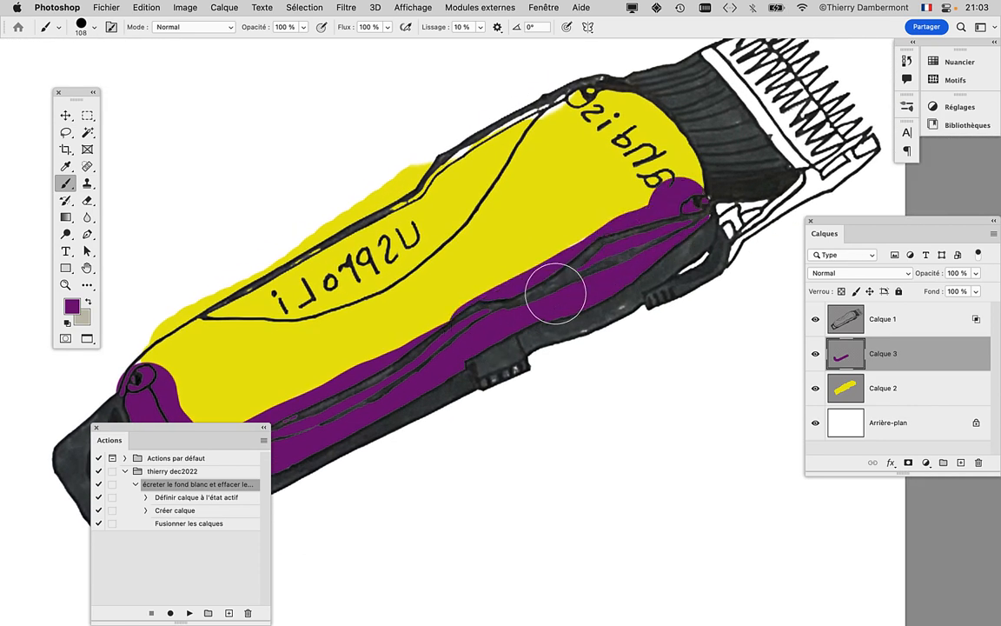
drag(852, 224, 725, 171)
scroll(434, 247, down, 3)
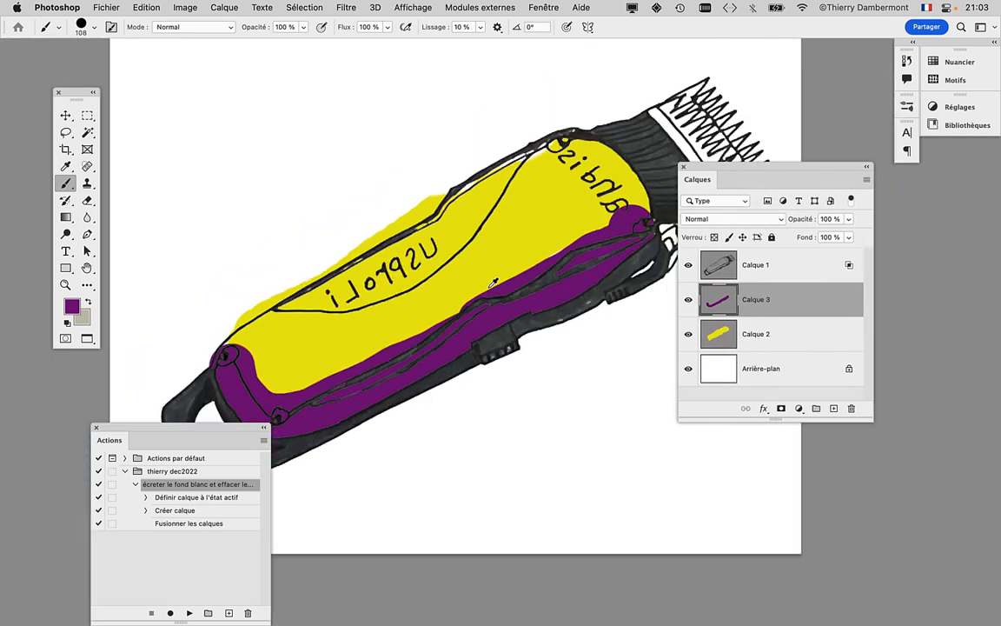
drag(413, 233, 408, 184)
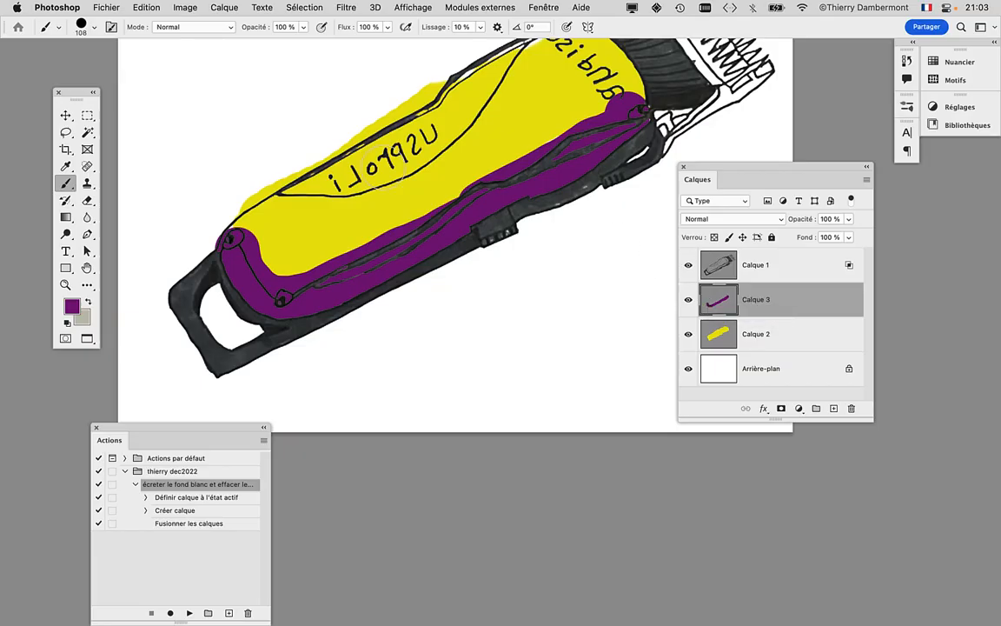
- Recolour the purple band on Calque 3 to orange-brown using Hue/Saturation with hue +79, saturation +41 and lightness +51
click(184, 7)
mouse_move(200, 44)
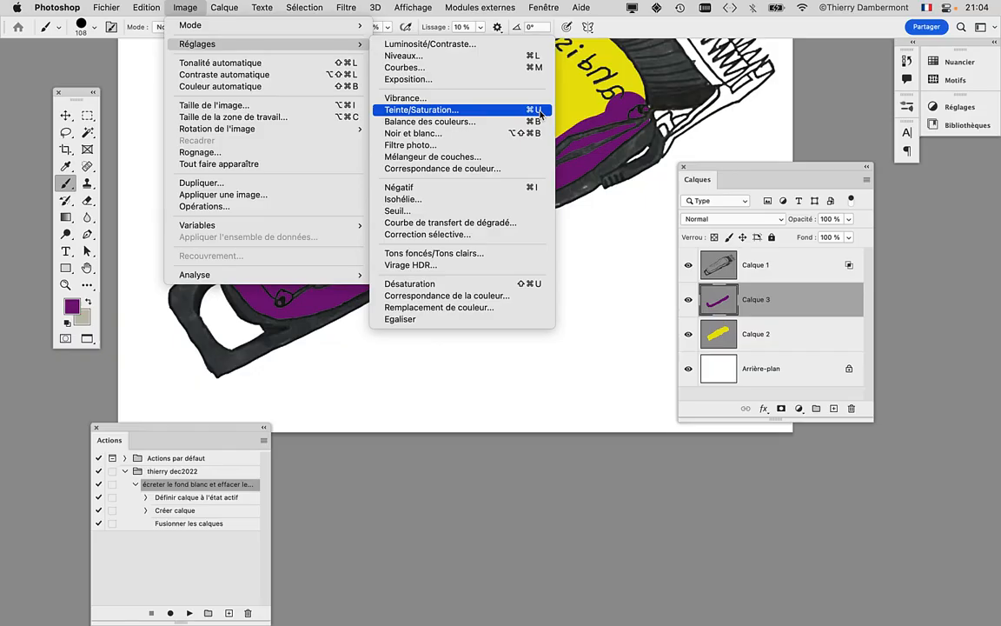
click(538, 110)
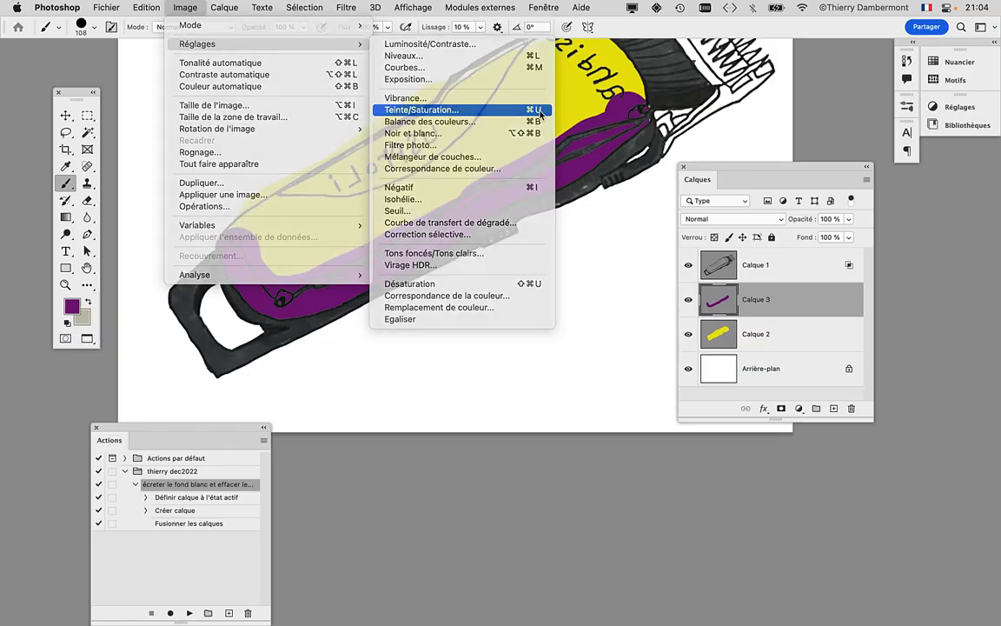
drag(773, 166, 684, 427)
drag(589, 144, 863, 92)
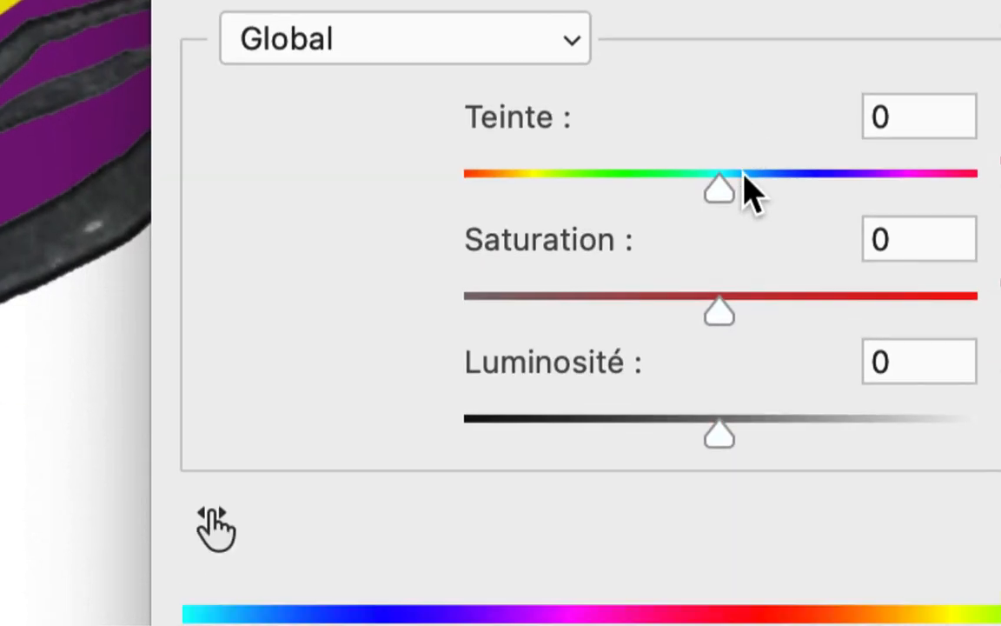
drag(773, 170, 975, 181)
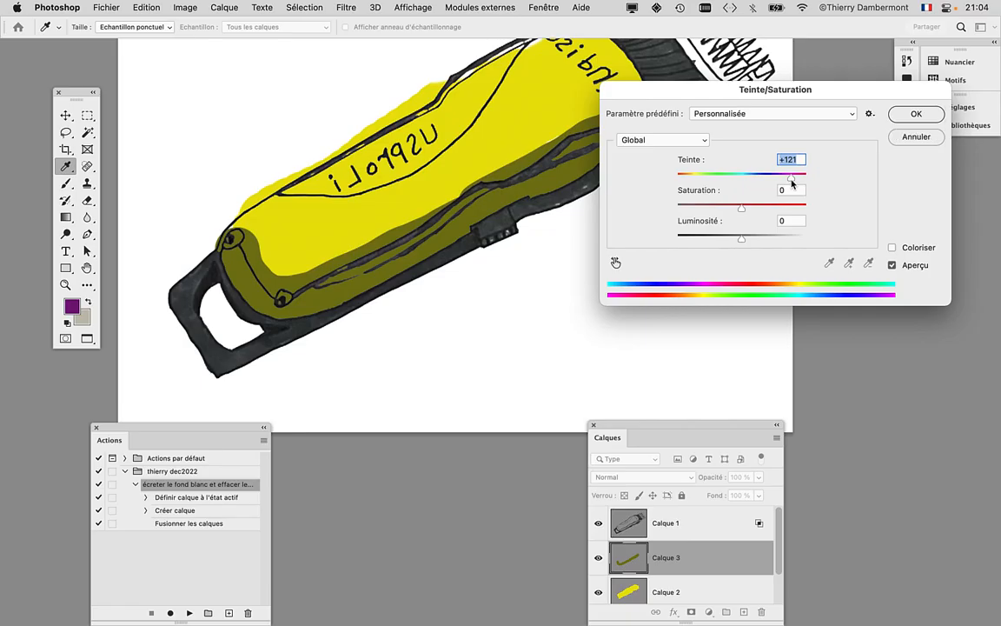
mouse_move(792, 181)
mouse_down()
mouse_move(807, 177)
mouse_move(782, 177)
mouse_up()
drag(737, 210, 775, 242)
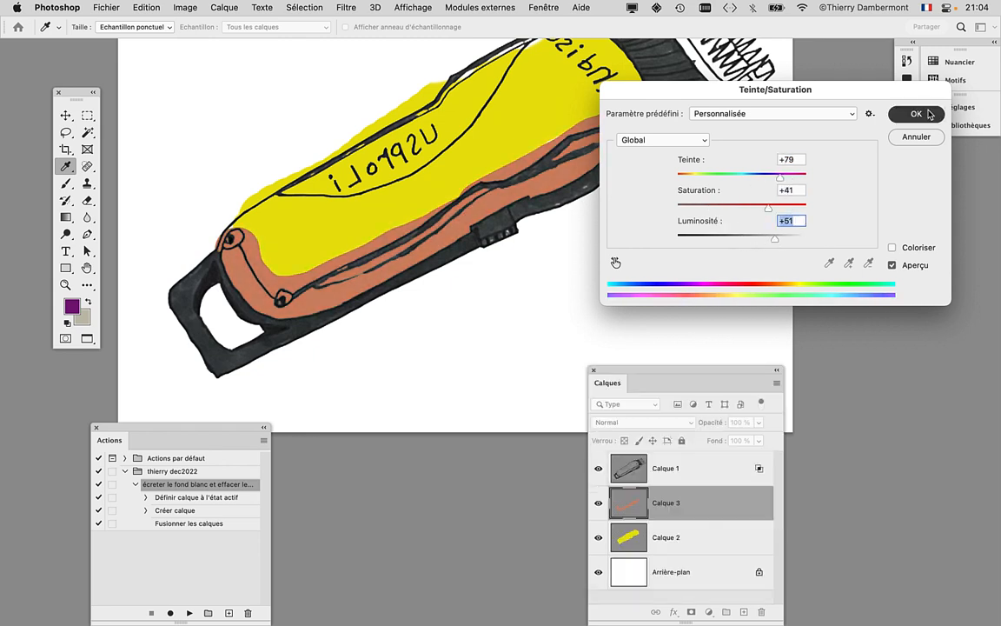
click(933, 115)
- Shift the orange-brown band on Calque 3 to pink using Hue/Saturation with hue -47
drag(684, 372, 765, 73)
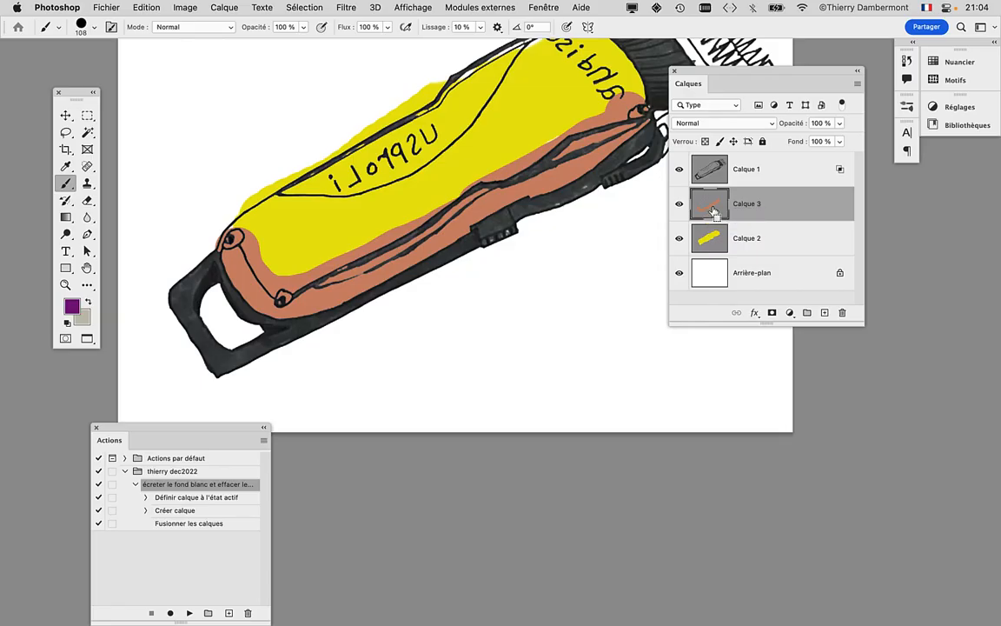
key(super+u)
drag(741, 177, 713, 179)
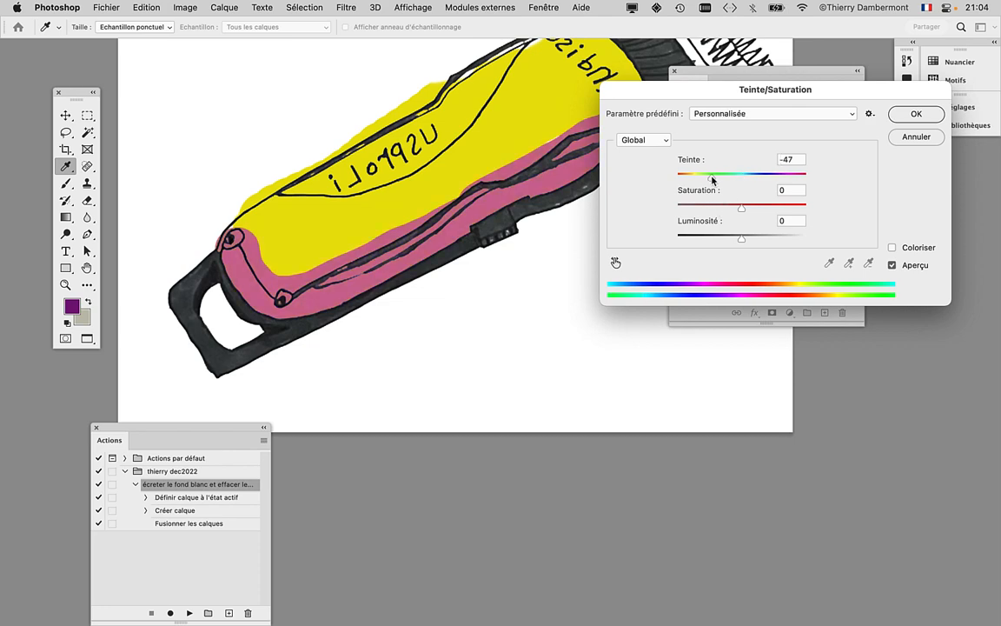
click(932, 112)
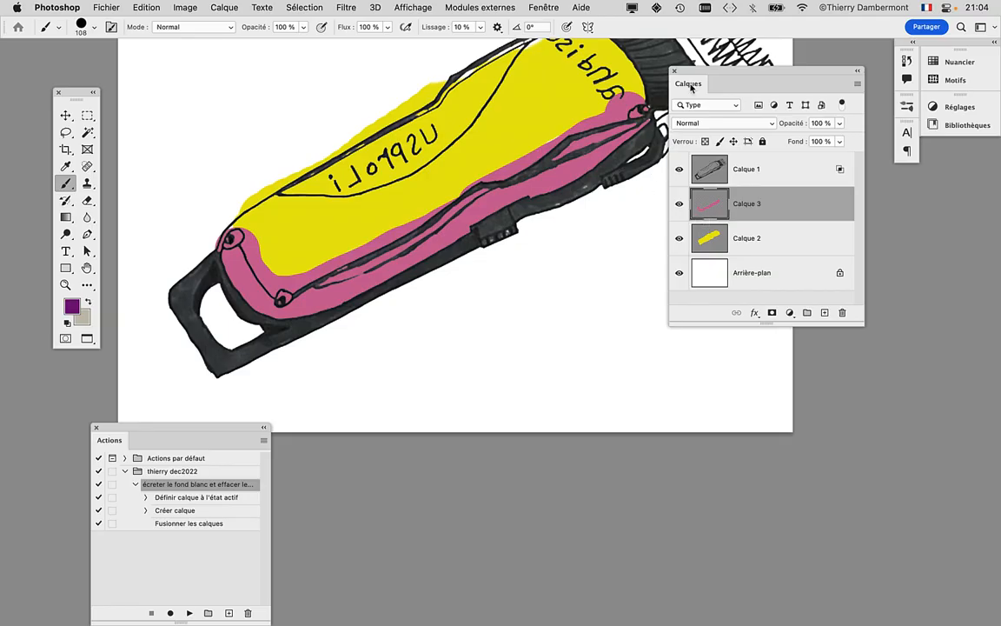
drag(691, 70, 708, 163)
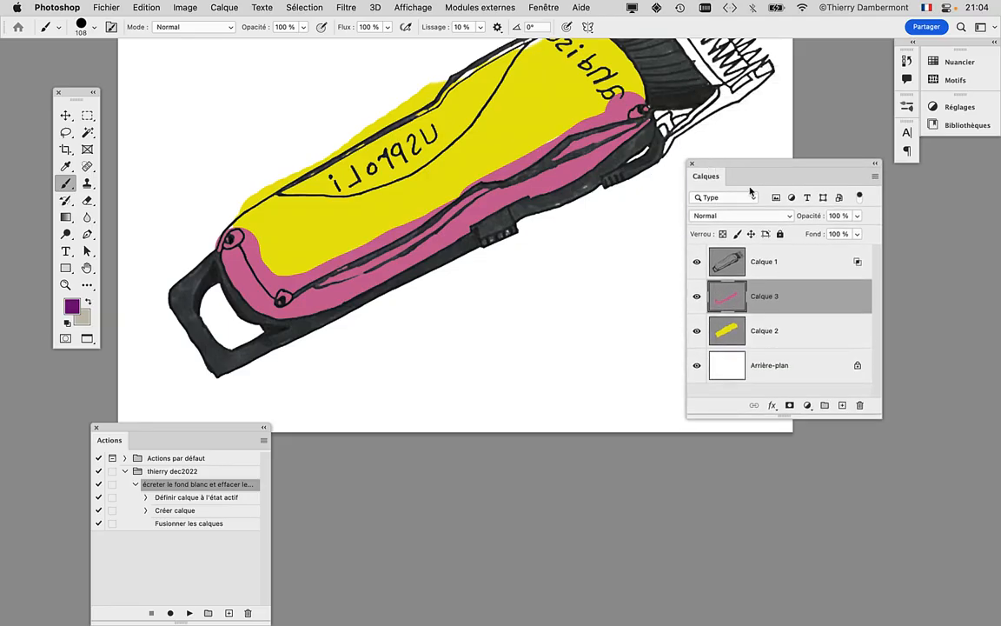